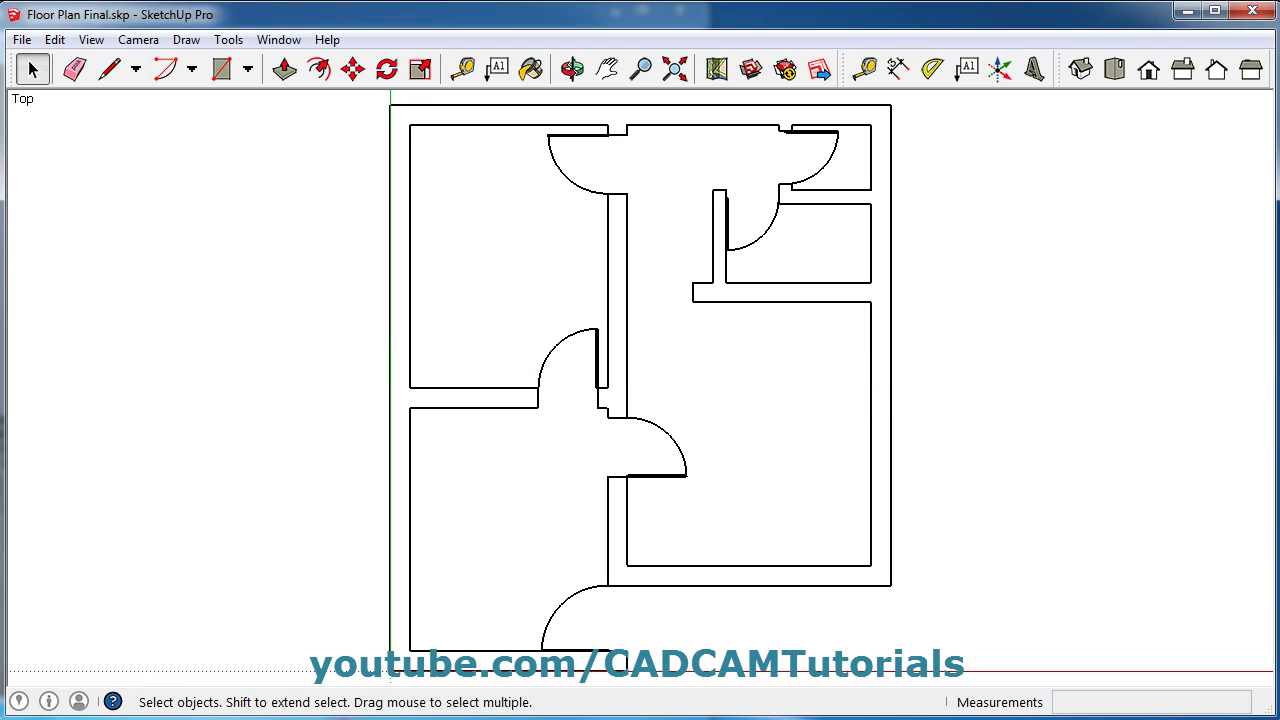
# - Check the window sizes in the Civil Plan 2 image, then draw a 1200 x 300 mm rectangle in the kitchen's empty floor area
pyautogui.click(621, 713)
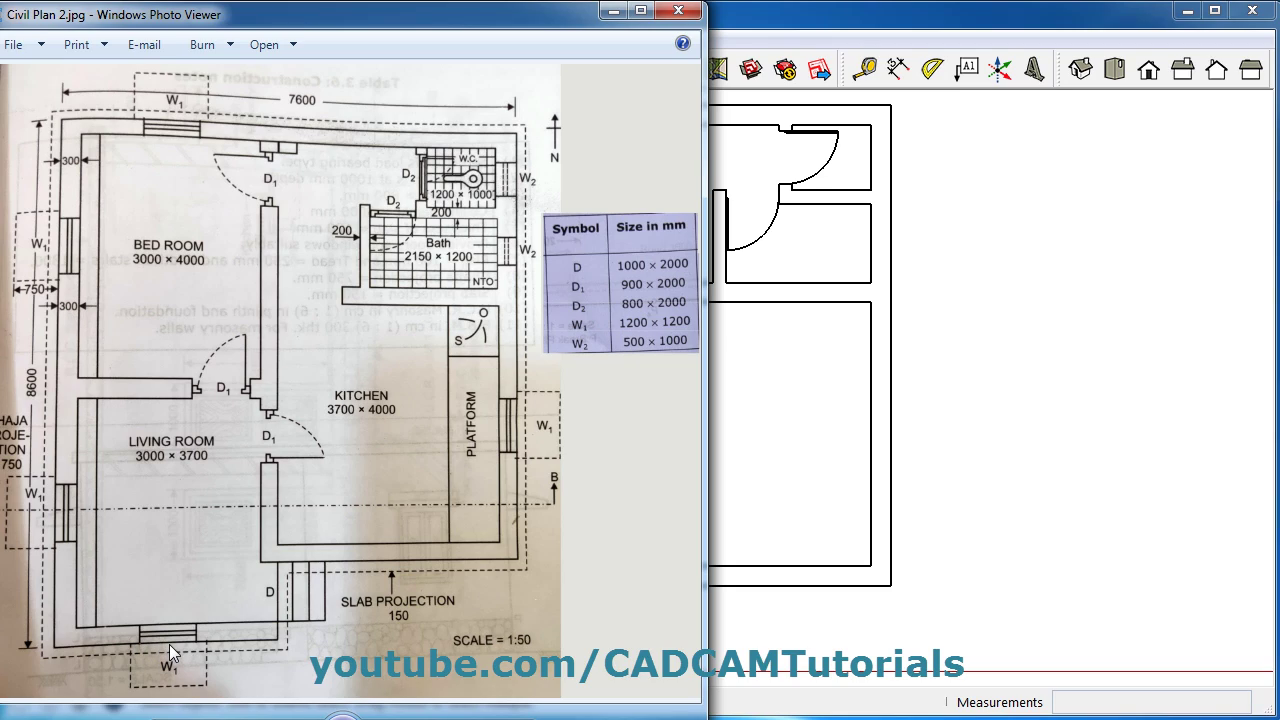
pyautogui.click(925, 448)
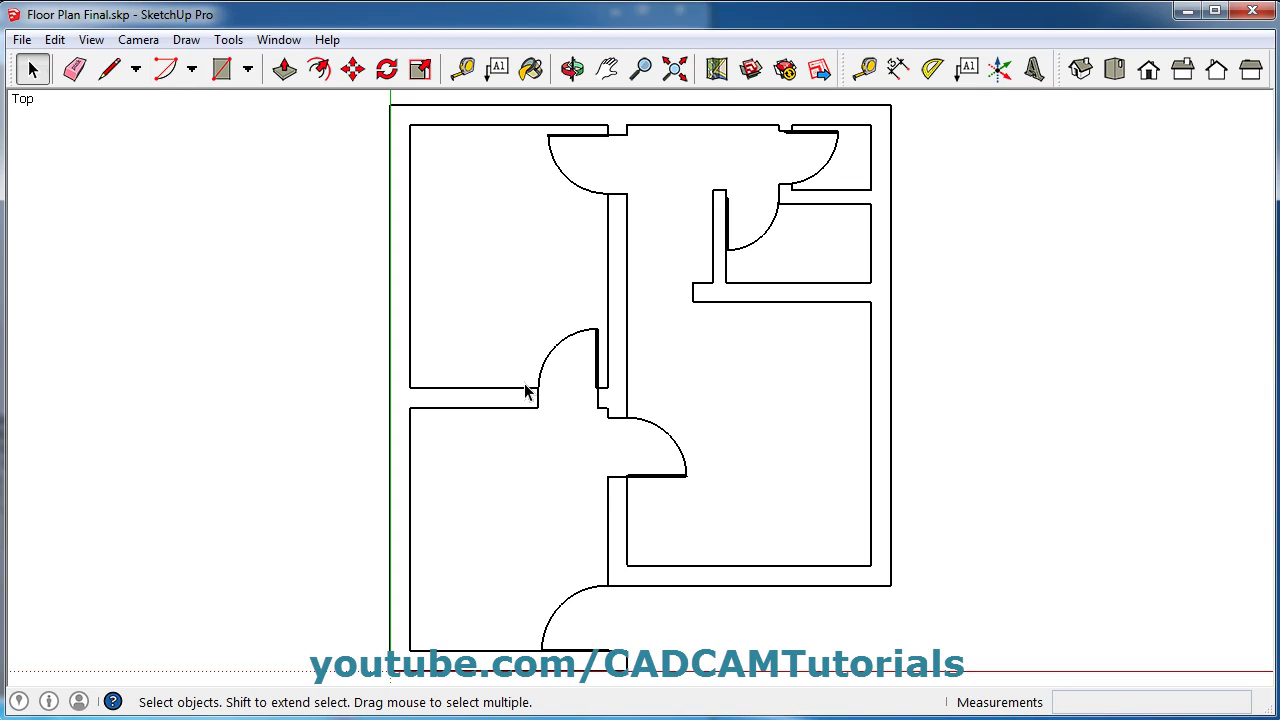
pyautogui.click(222, 70)
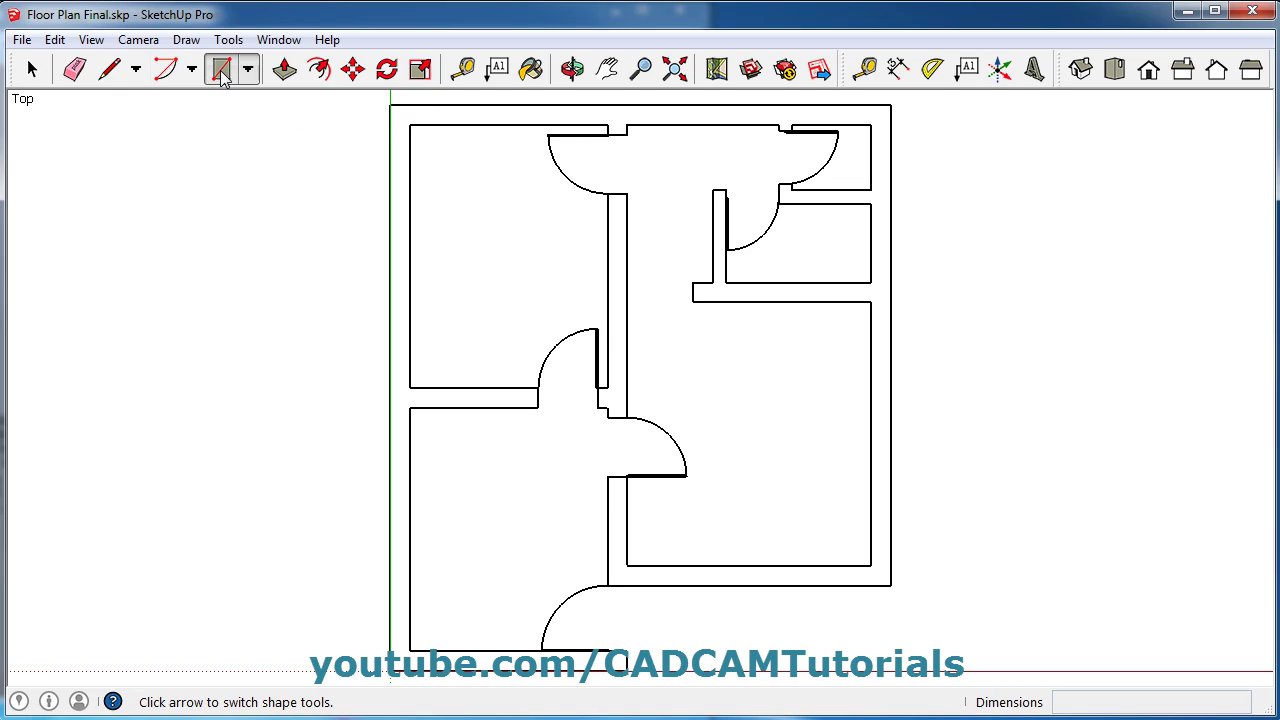
pyautogui.click(735, 512)
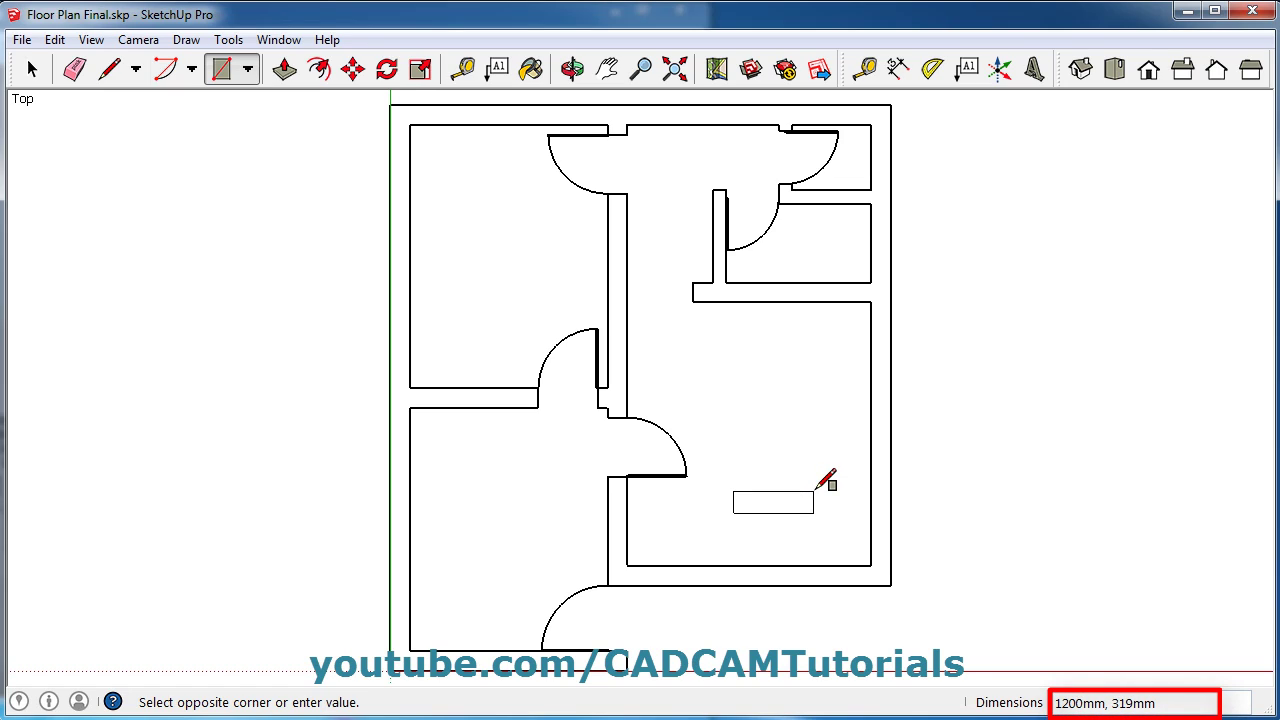
pyautogui.write('1200,300')
pyautogui.press('Return')
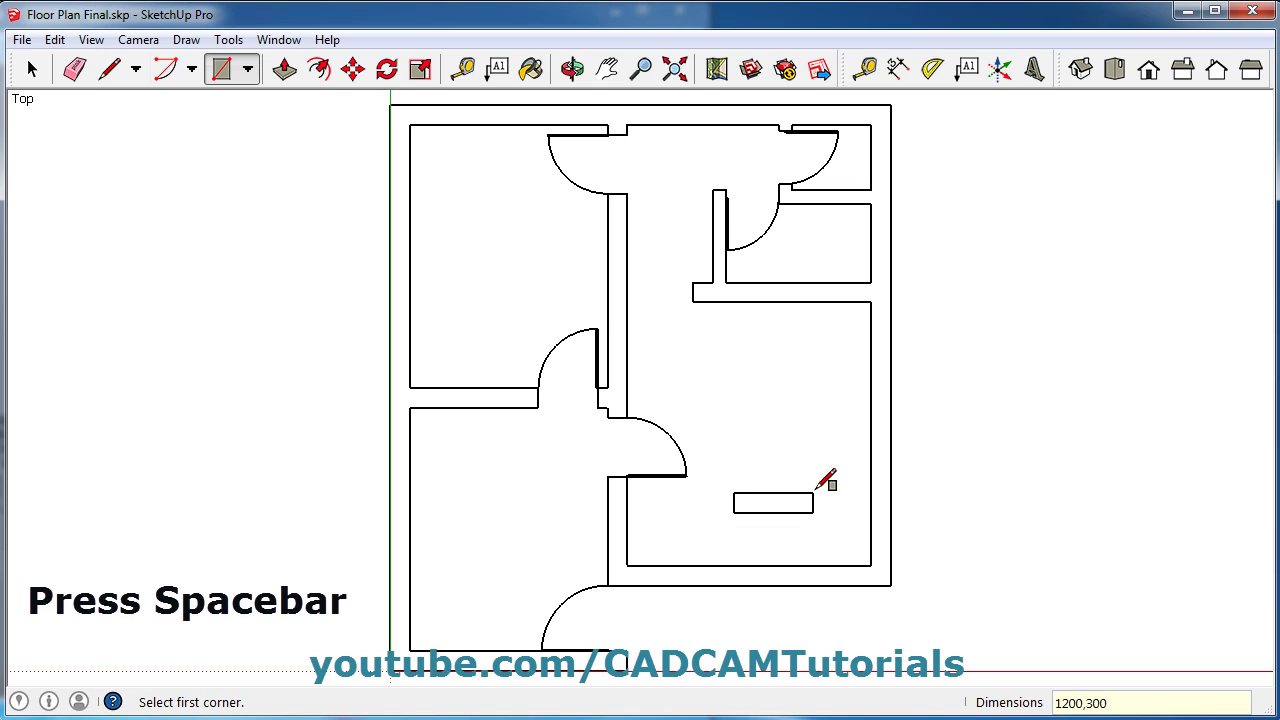
pyautogui.press('space')
# - Make the 1200 x 300 mm rectangle, including its face and edges, into a group
pyautogui.scroll(6, 771, 530)
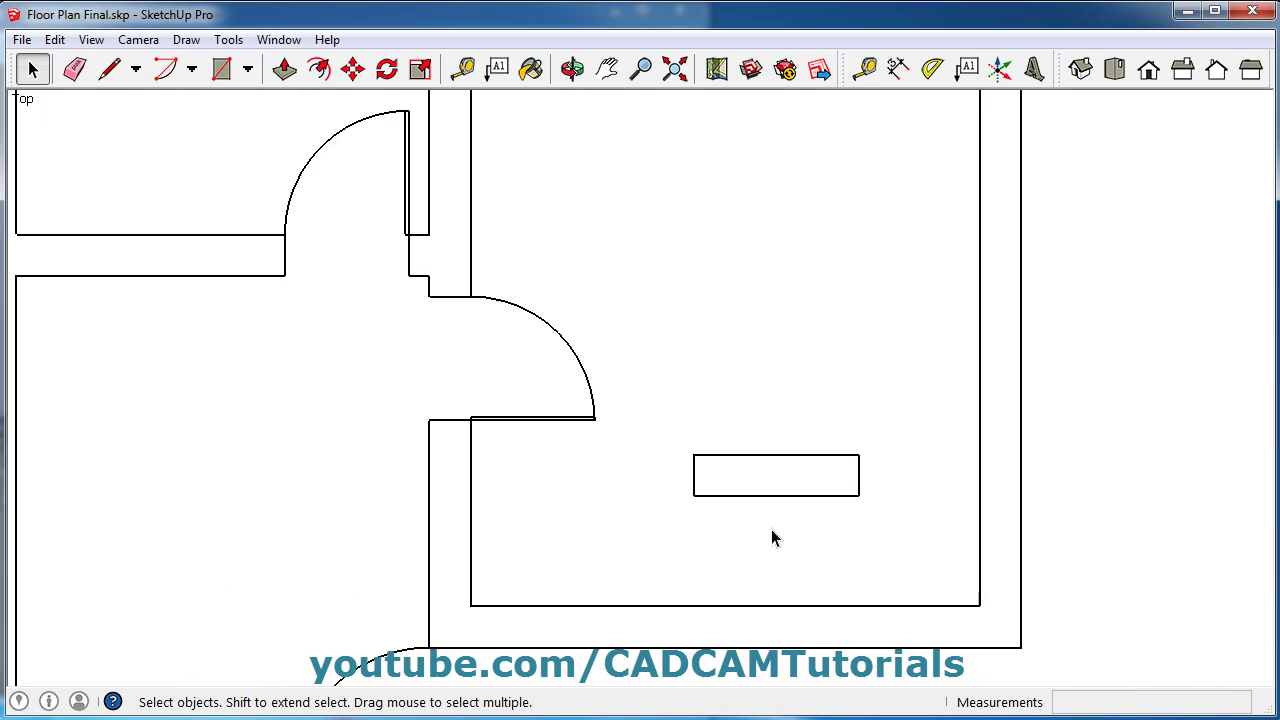
pyautogui.scroll(1, 771, 529)
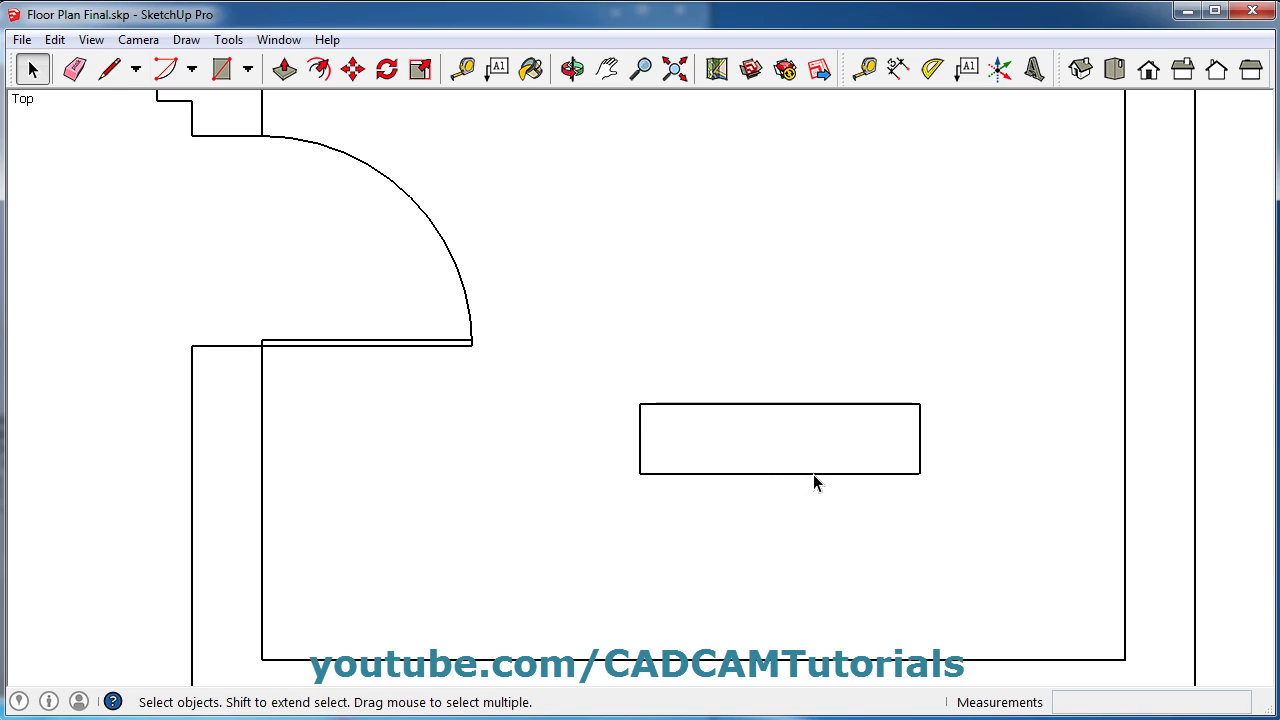
pyautogui.rightClick(790, 427)
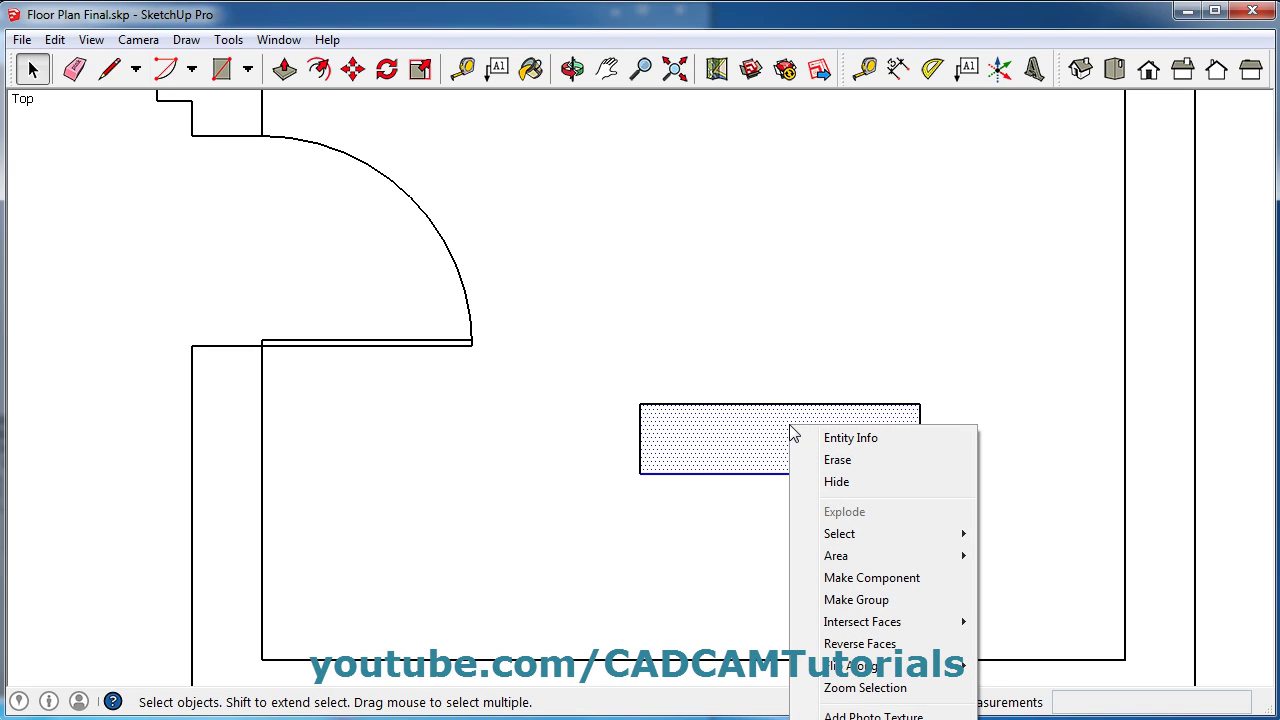
pyautogui.click(856, 600)
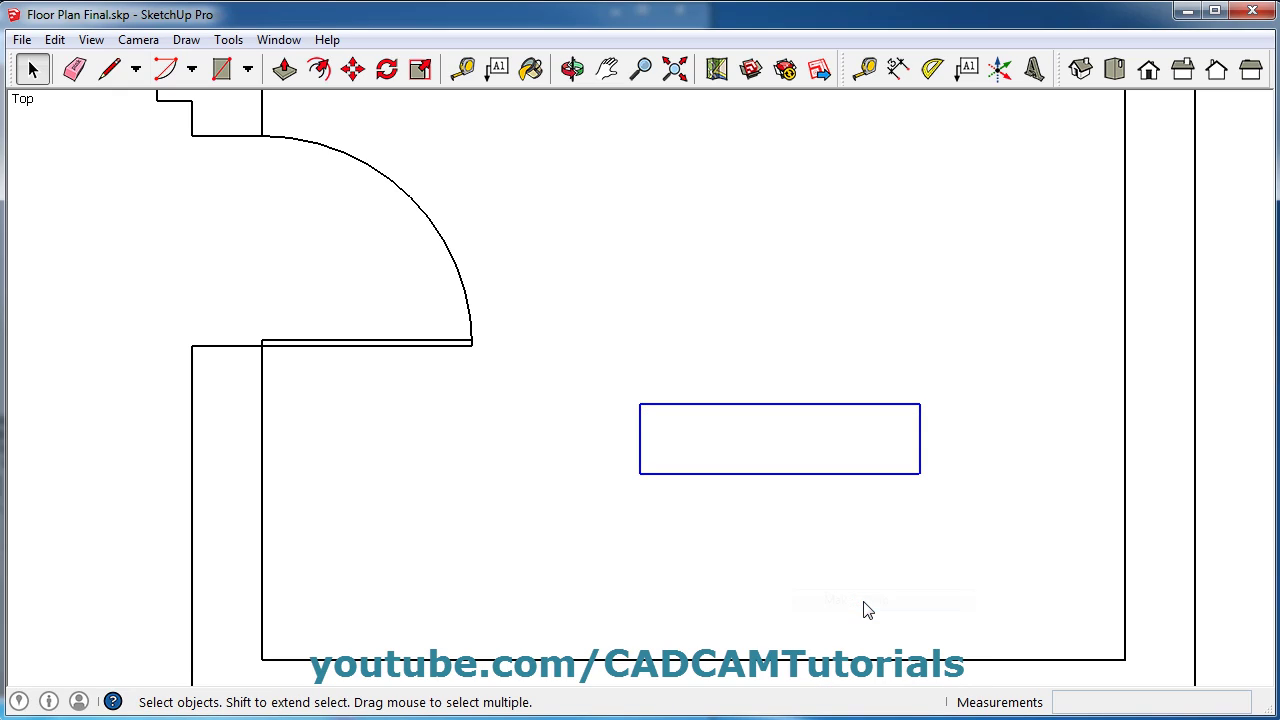
pyautogui.click(857, 599)
pyautogui.click(834, 473)
# - Open the rectangle group for editing and divide its left short edge into 3 segments
pyautogui.doubleClick(787, 473)
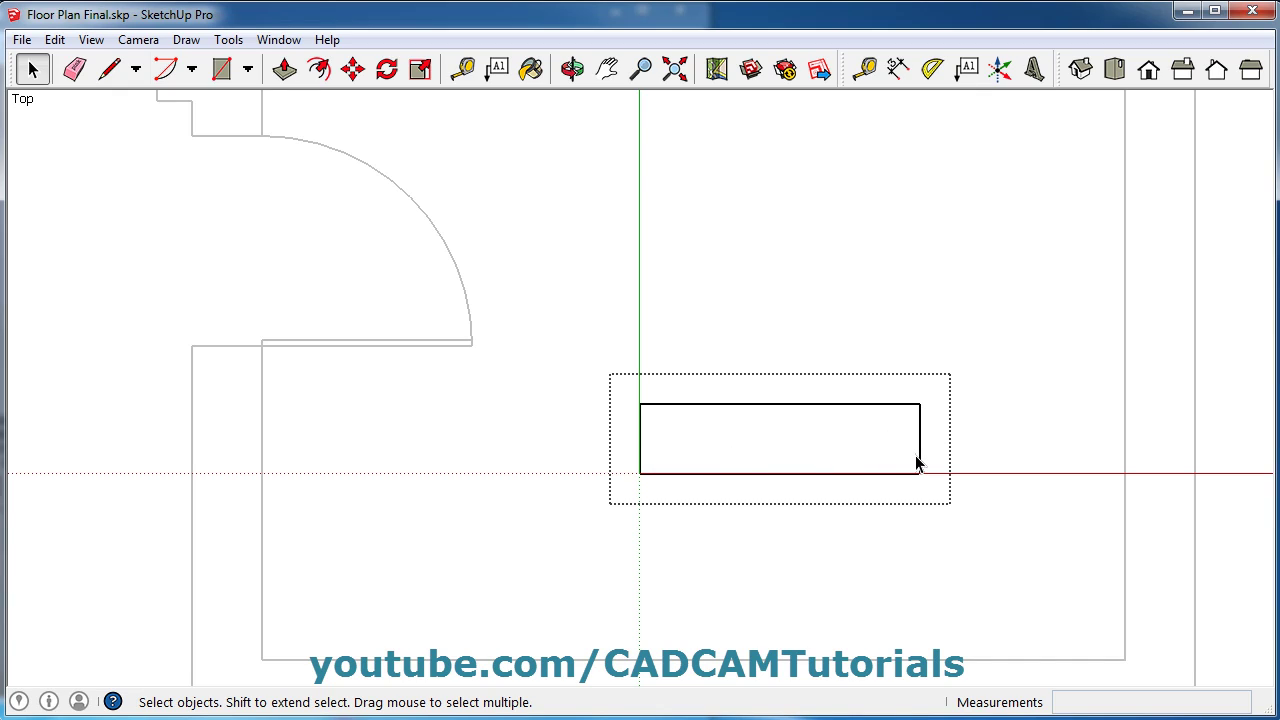
pyautogui.rightClick(641, 450)
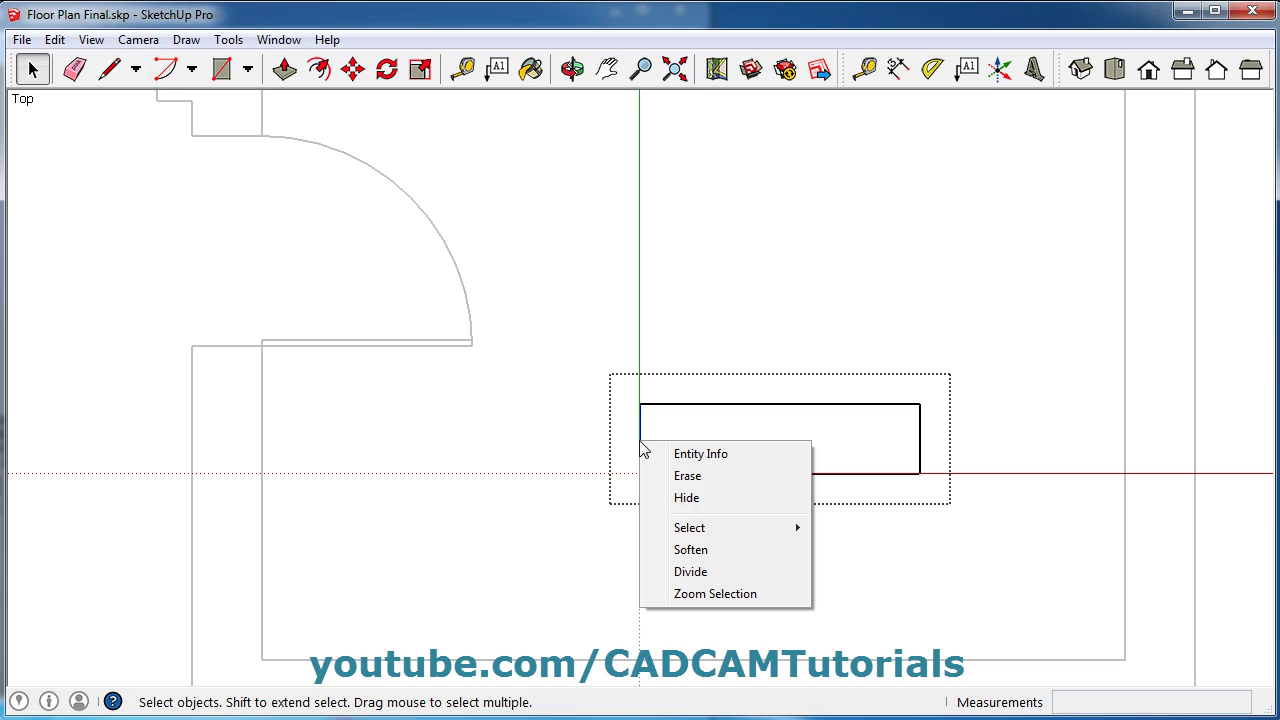
pyautogui.click(706, 576)
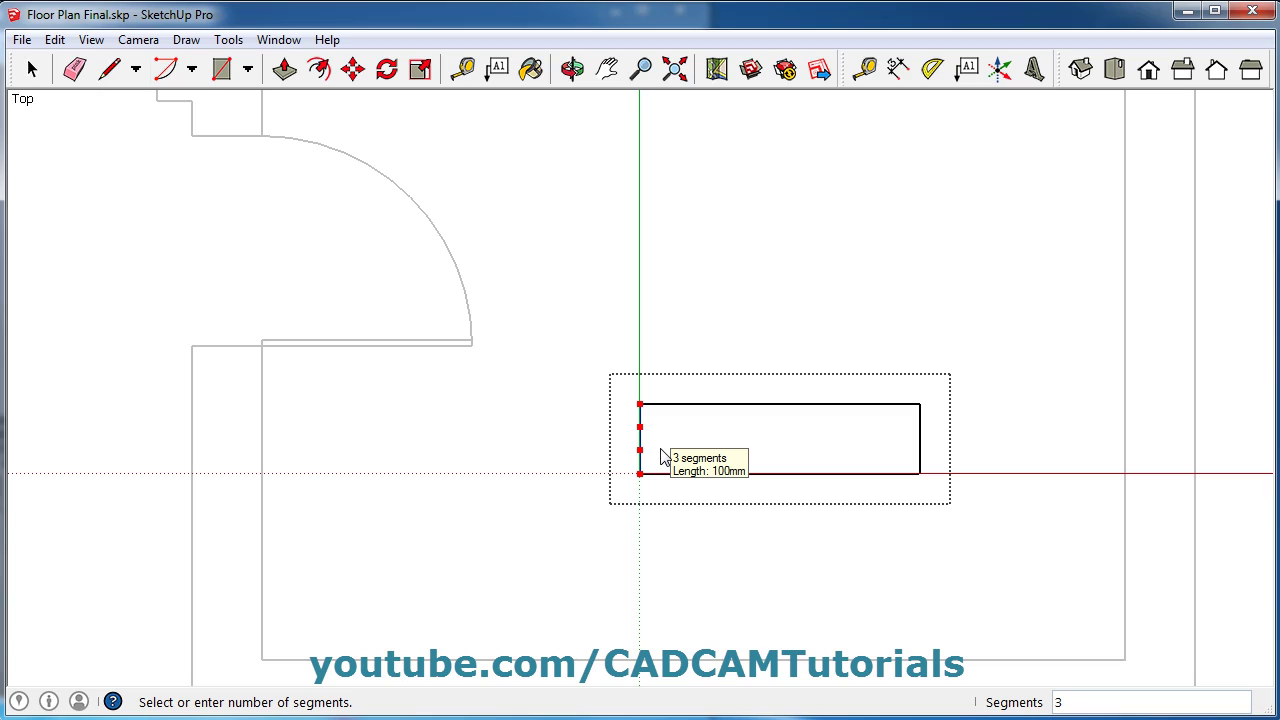
pyautogui.click(661, 455)
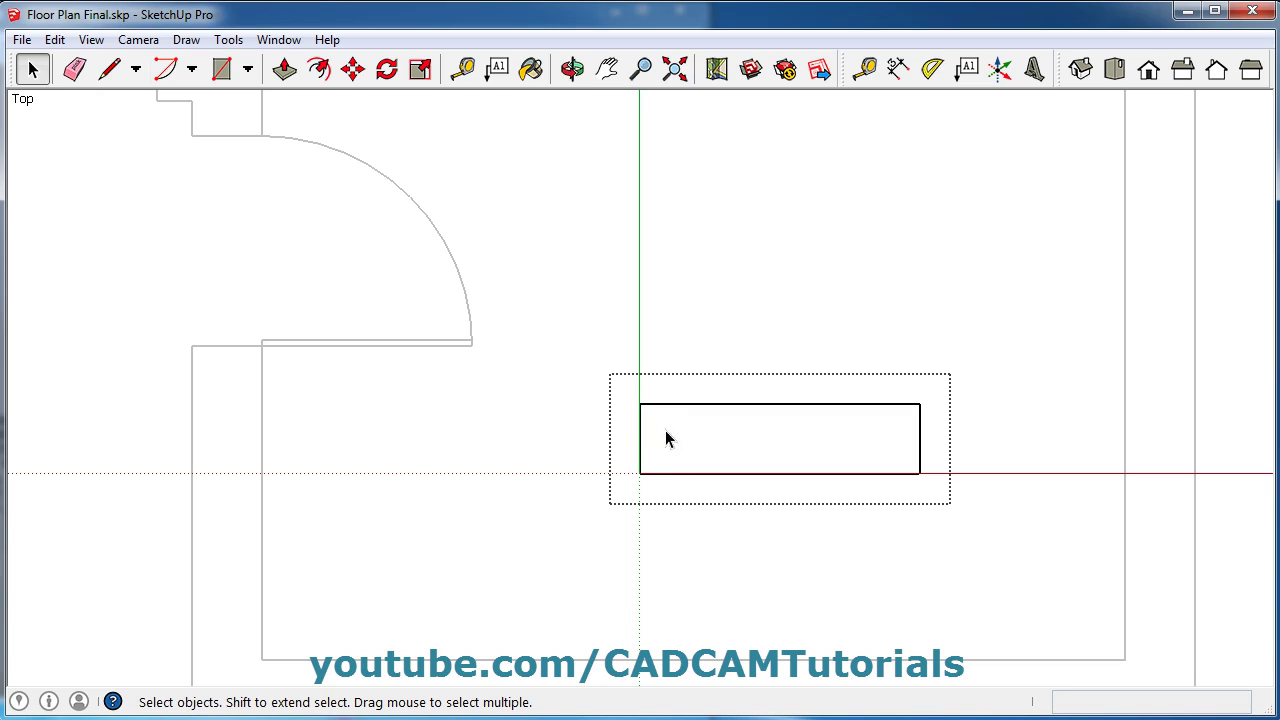
# - Draw two 1200 mm lines across the rectangle from the short edge's division points and close the group
pyautogui.click(110, 70)
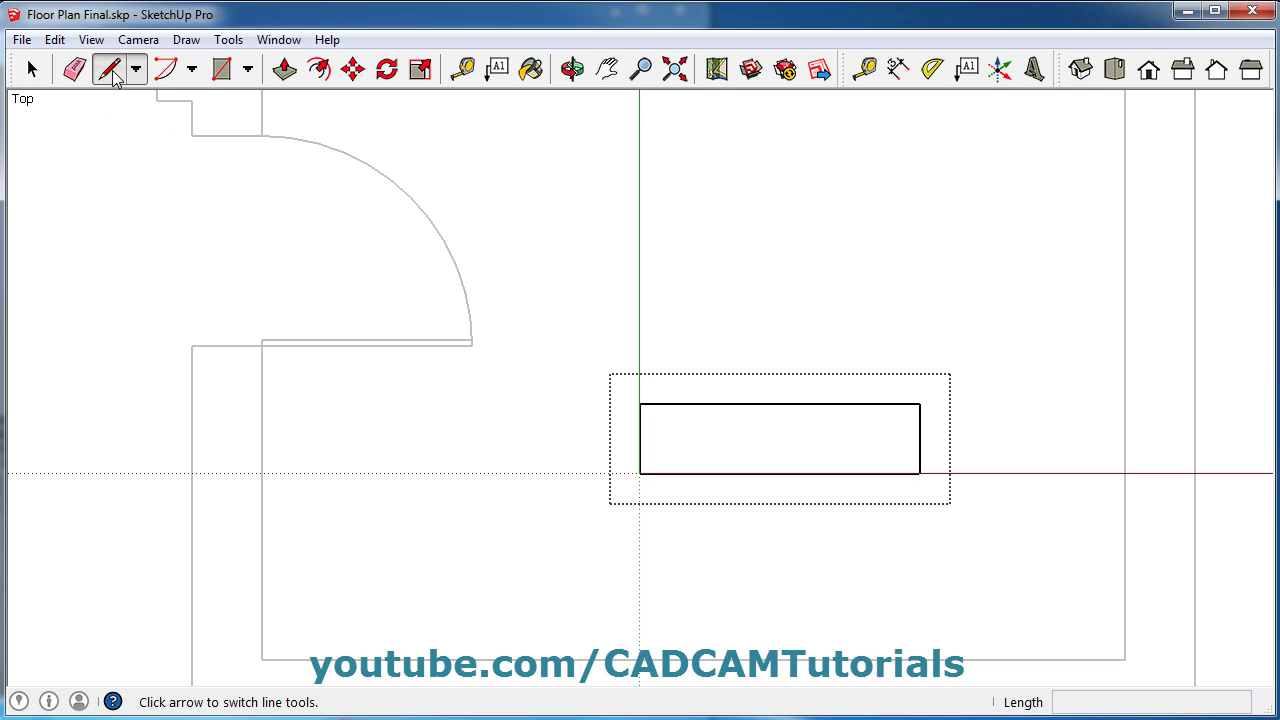
pyautogui.click(640, 427)
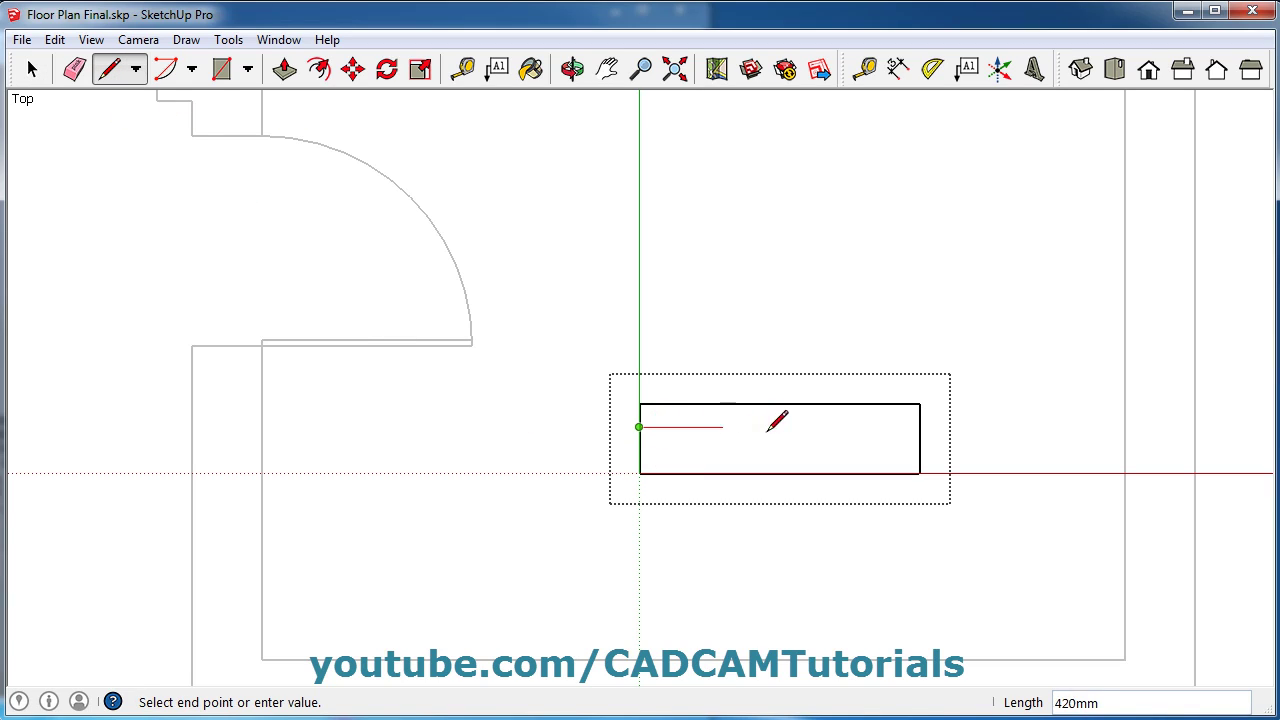
pyautogui.click(920, 427)
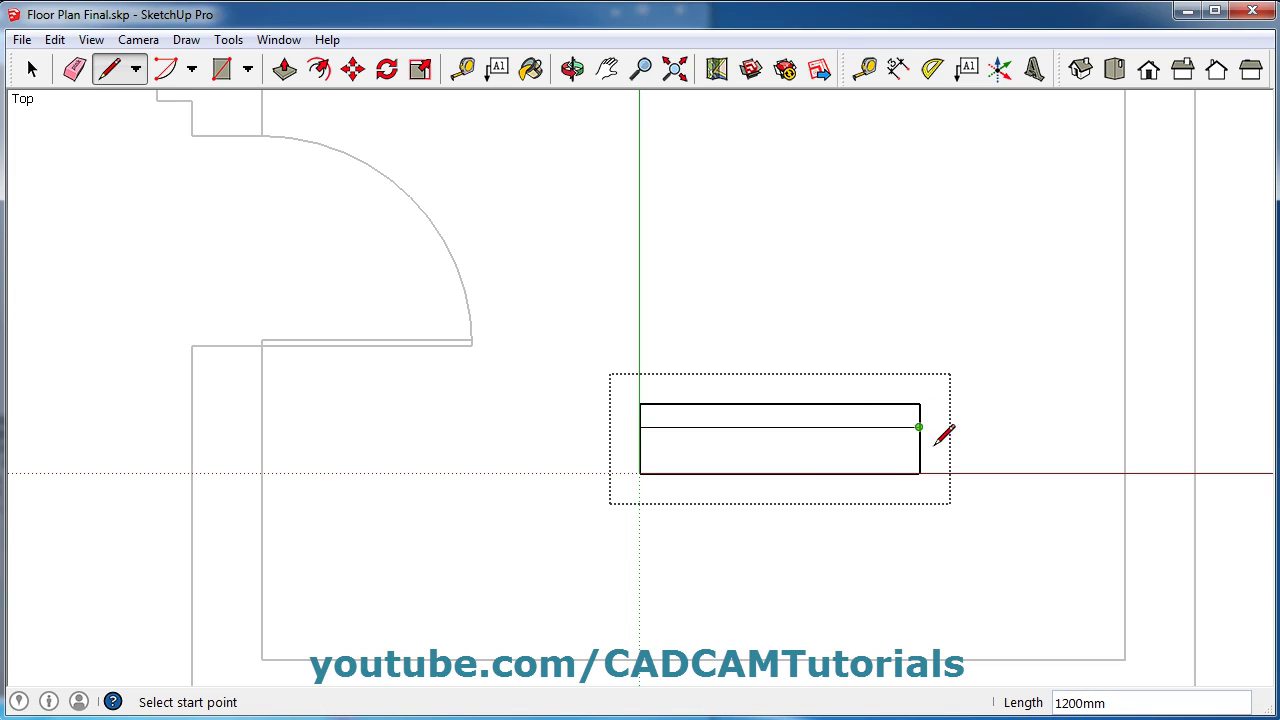
pyautogui.click(639, 450)
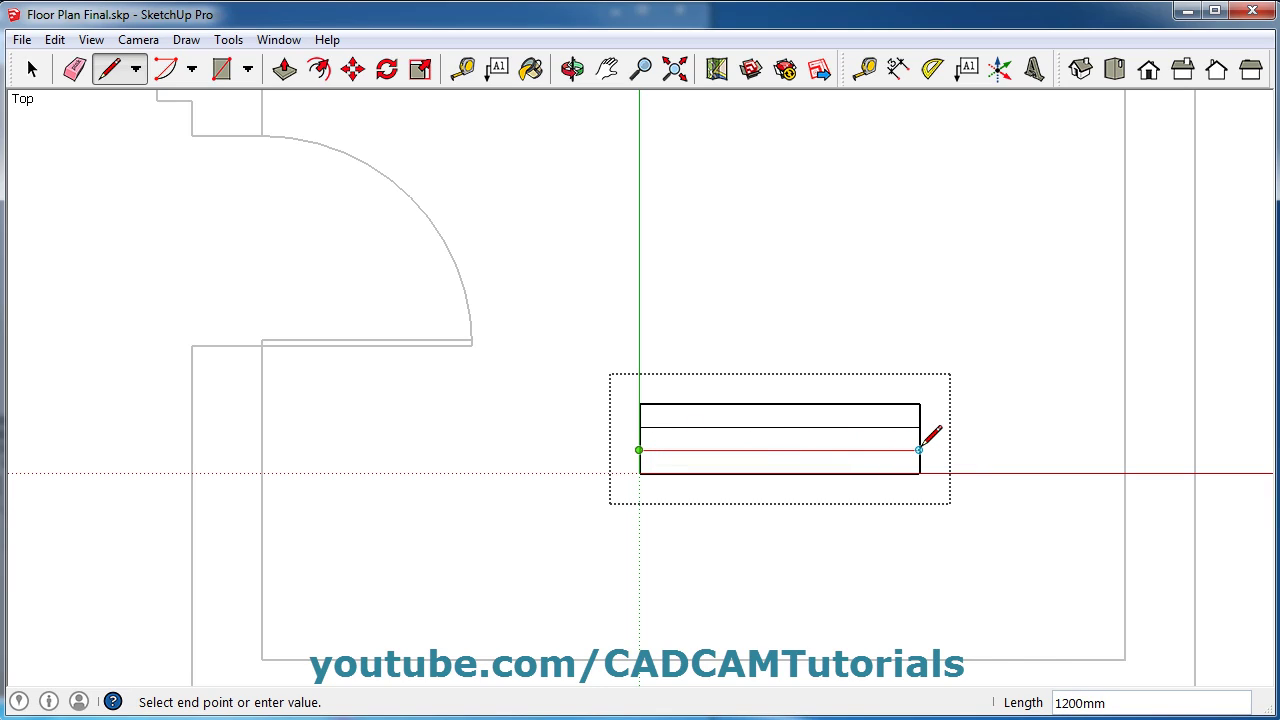
pyautogui.click(919, 450)
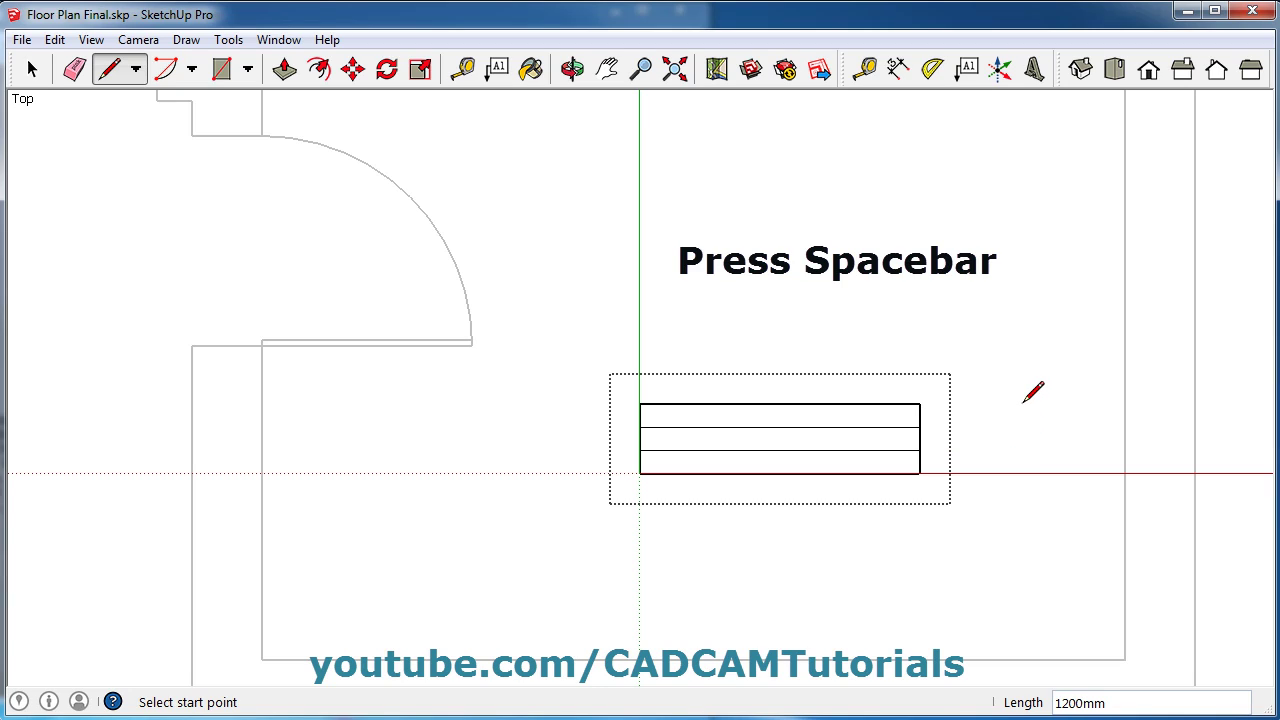
pyautogui.press('space')
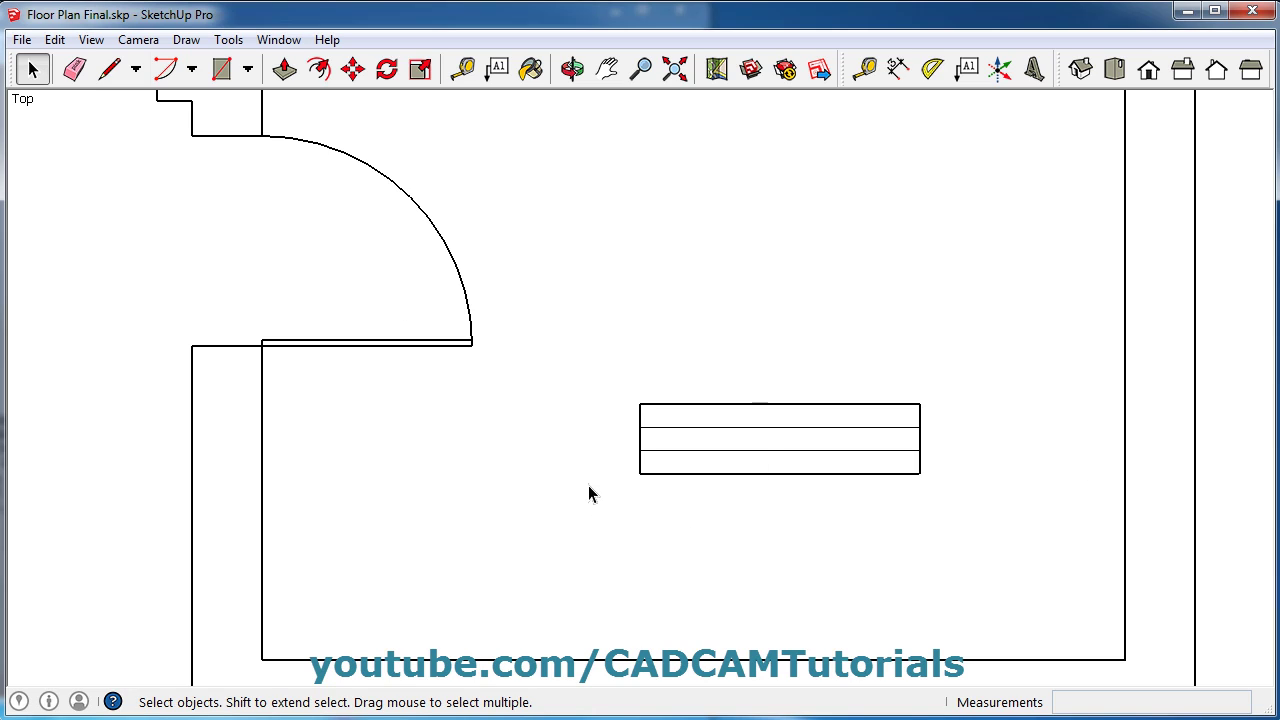
# - Copy the window group by its upper edge midpoint to the inner edge midpoint of the living room's bottom wall
pyautogui.scroll(-6, 800, 480)
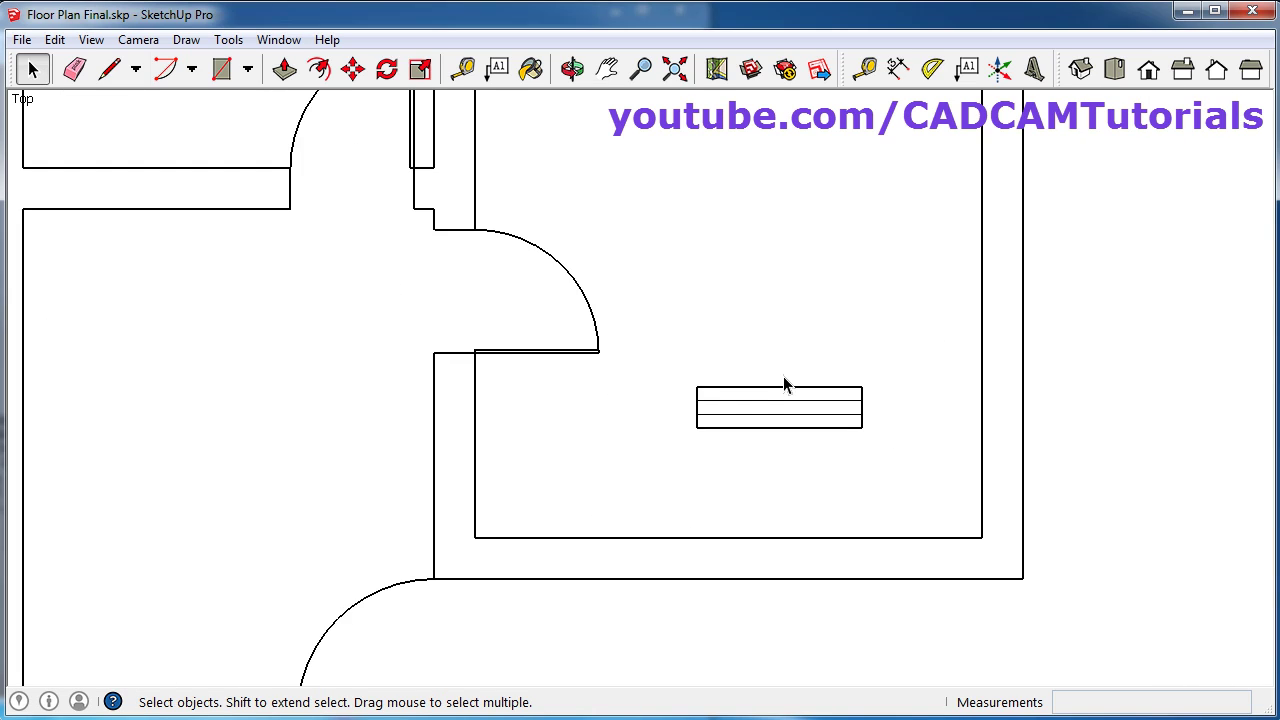
pyautogui.scroll(2, 783, 437)
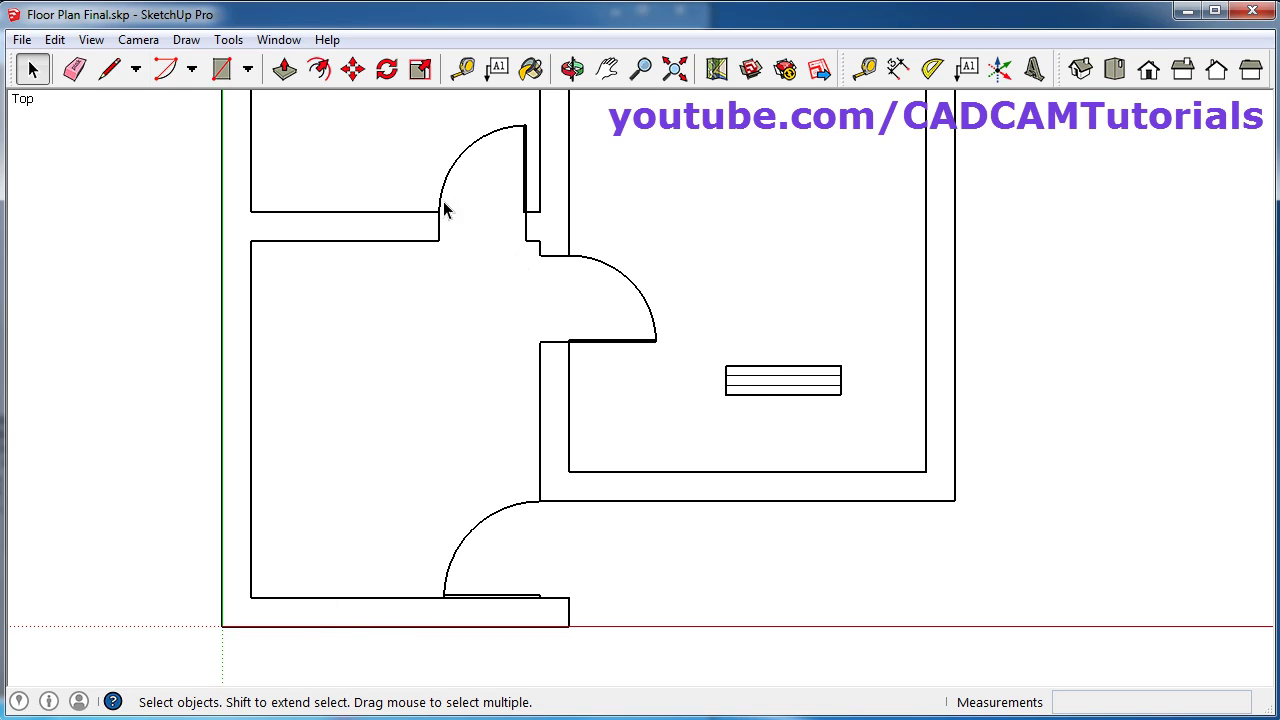
pyautogui.click(353, 70)
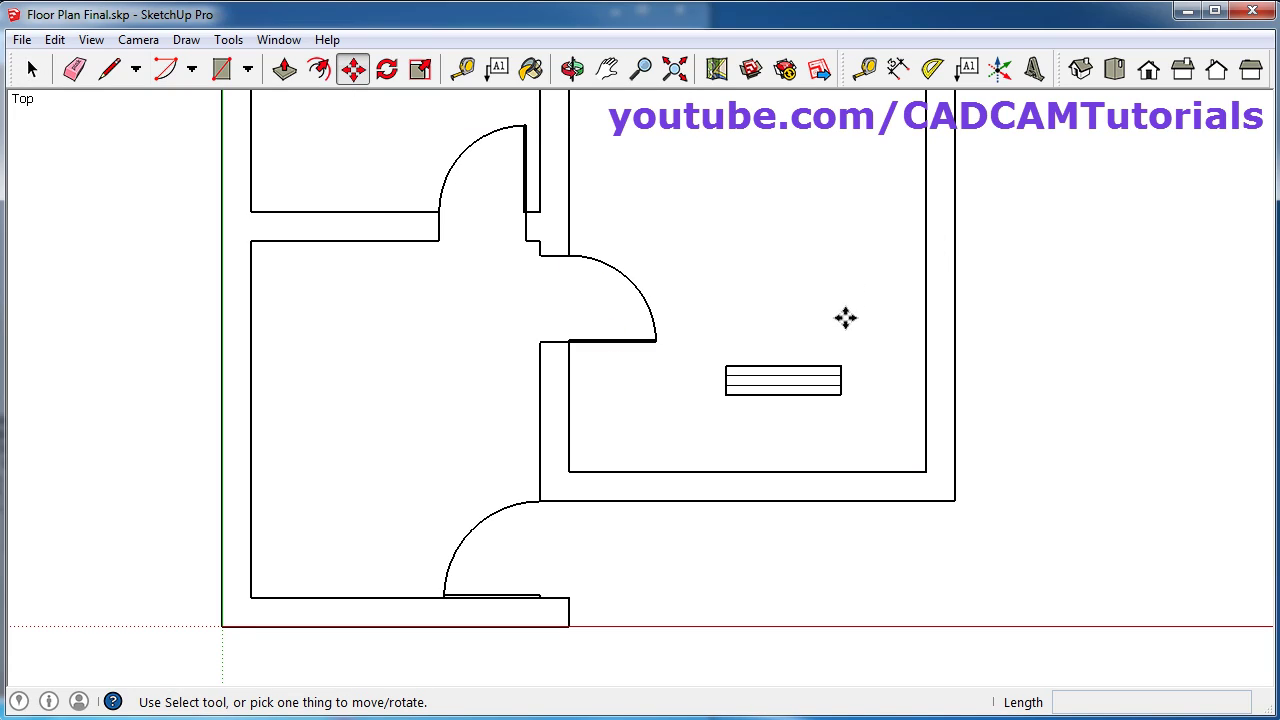
pyautogui.click(783, 366)
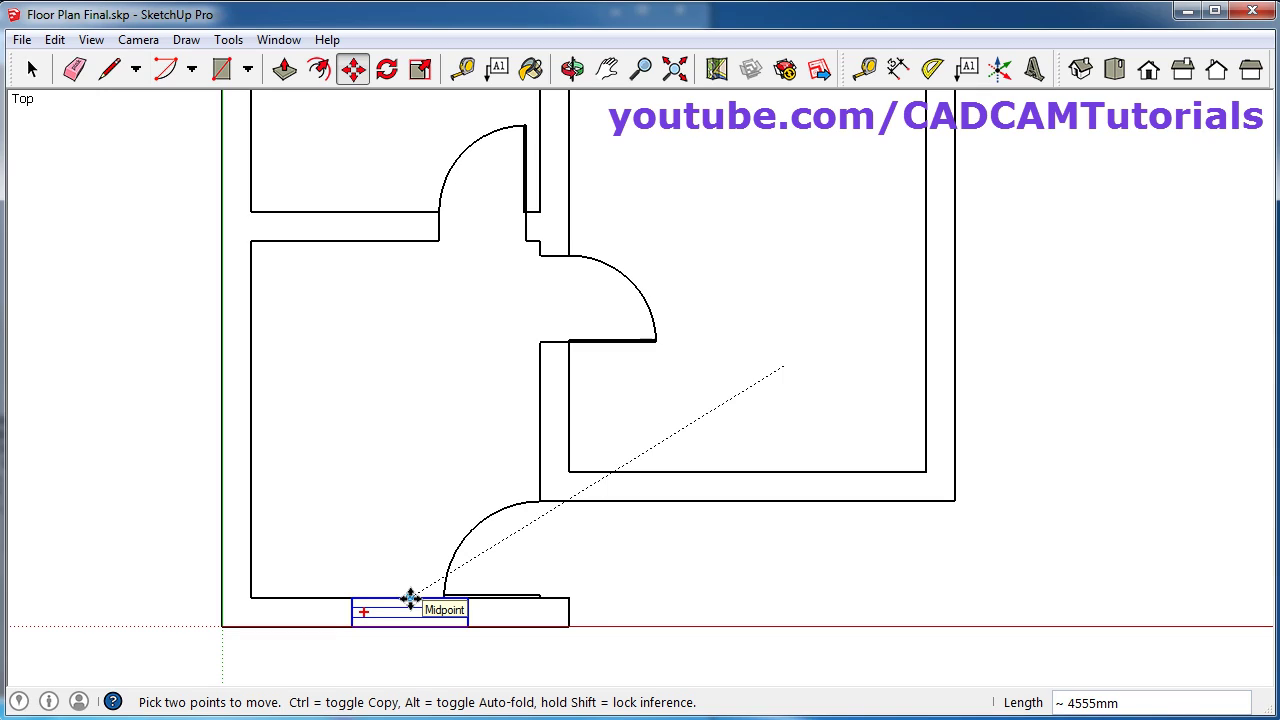
pyautogui.press('ctrl')
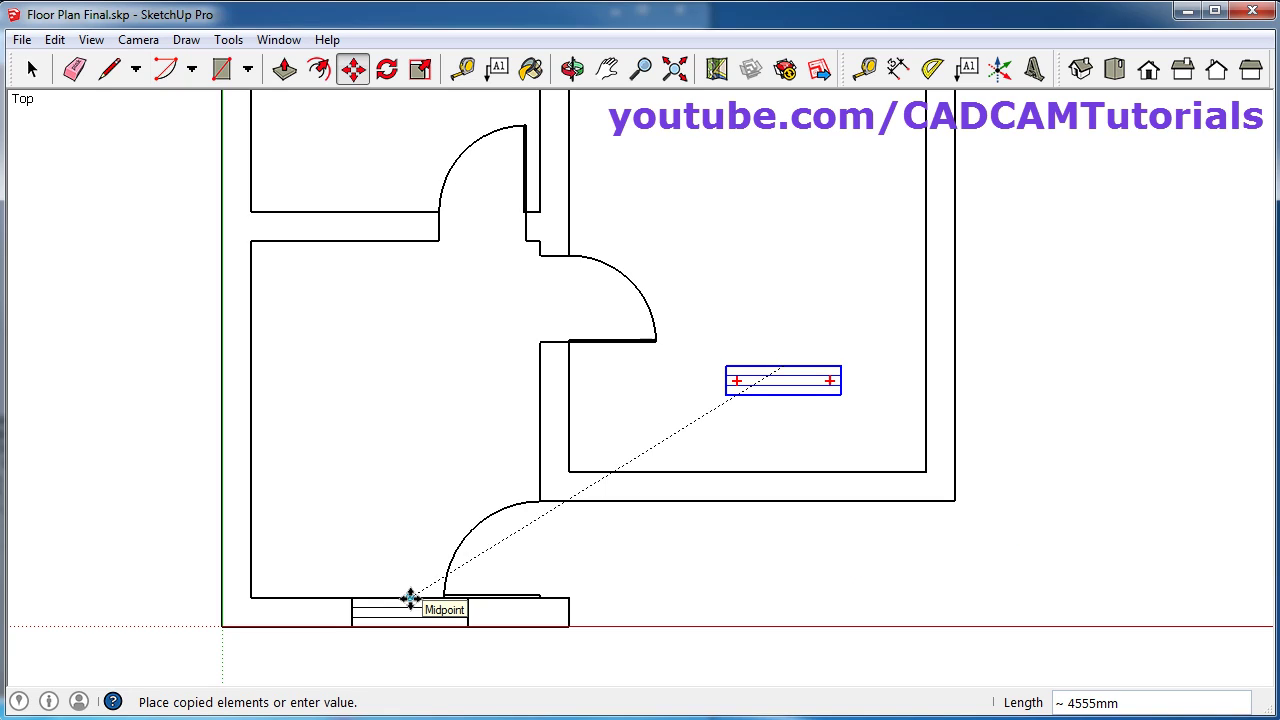
pyautogui.click(410, 598)
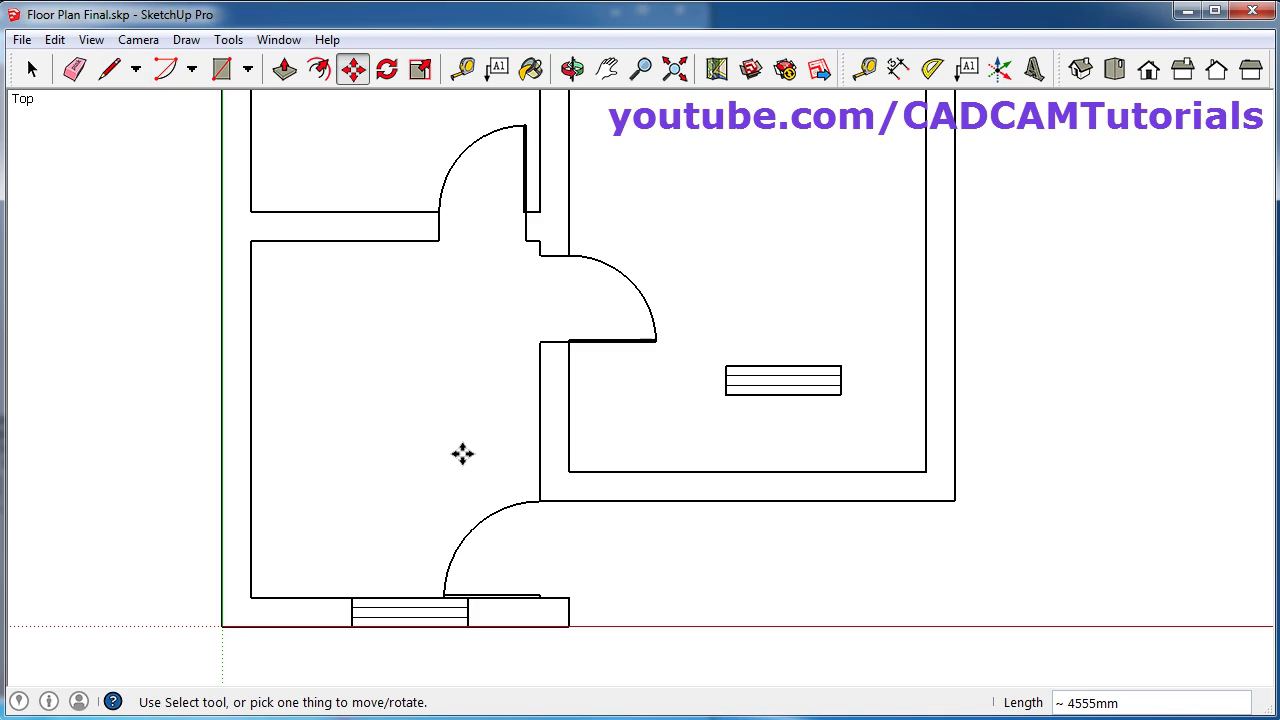
# - Check the reference plan, then copy the window by its lower edge midpoint to the inner edge midpoint of the bedroom's top wall
pyautogui.scroll(1, 460, 451)
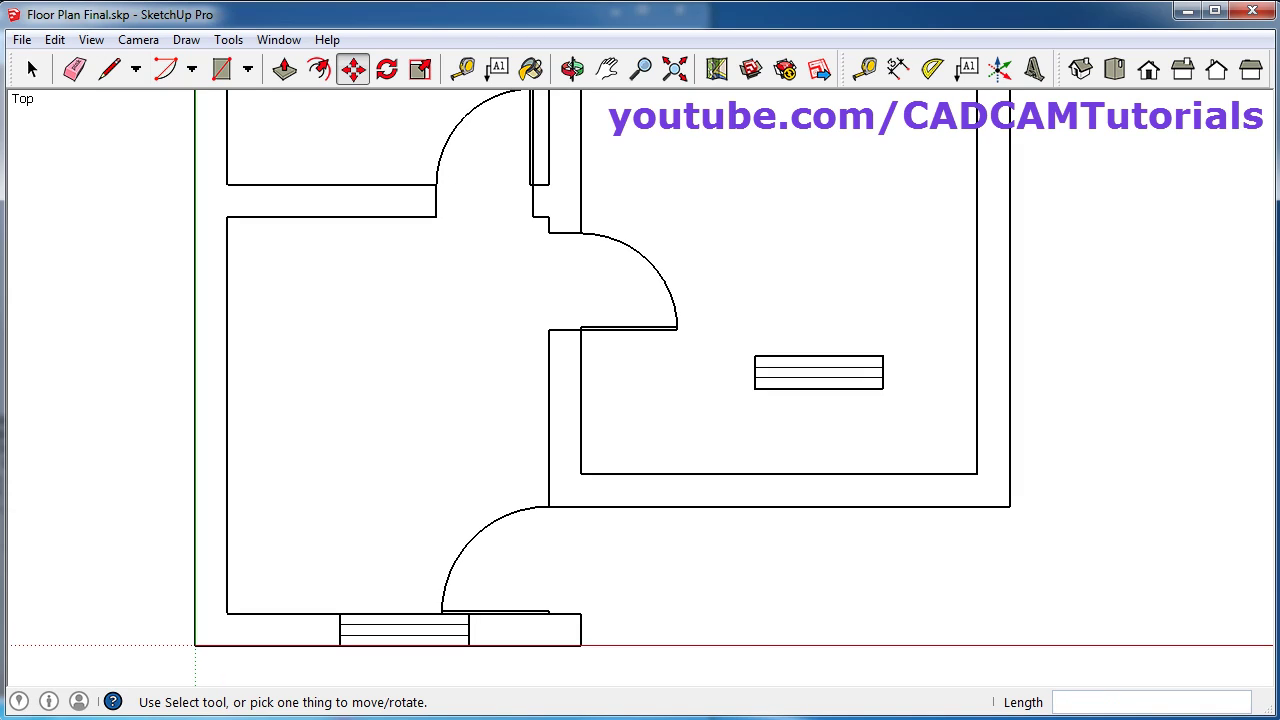
pyautogui.hotkey('alt', 'Tab')
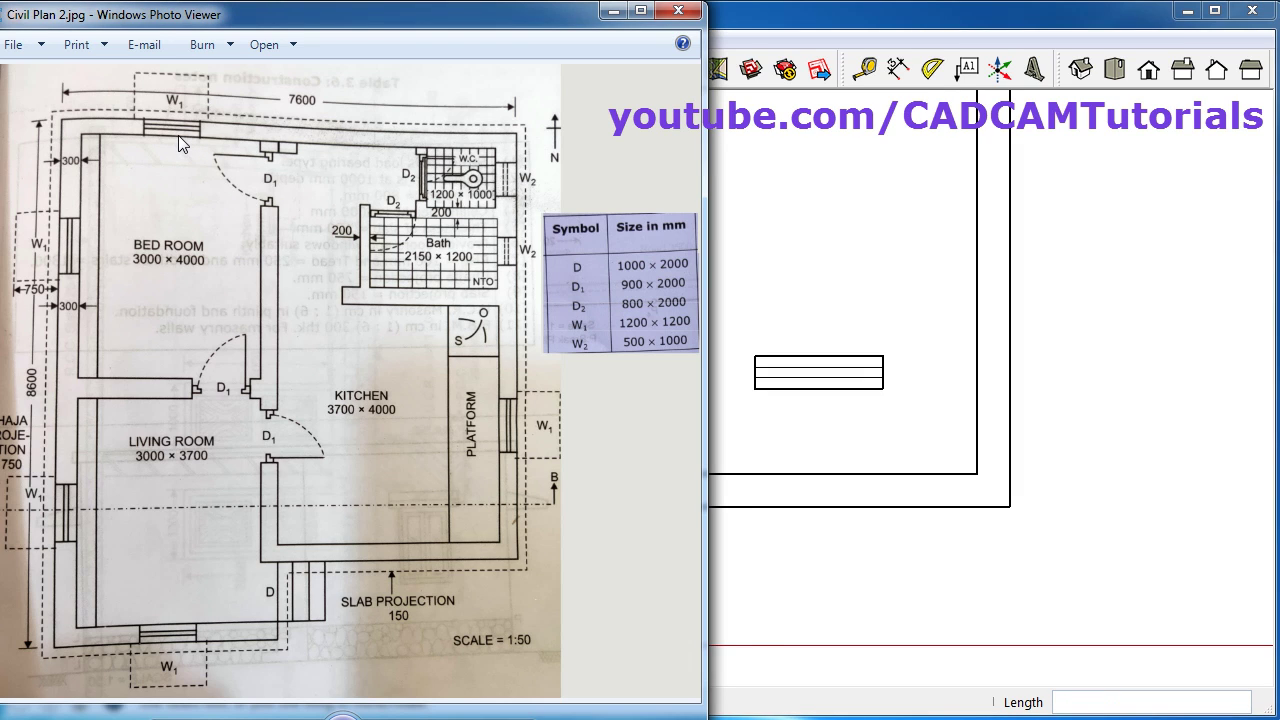
pyautogui.click(1184, 299)
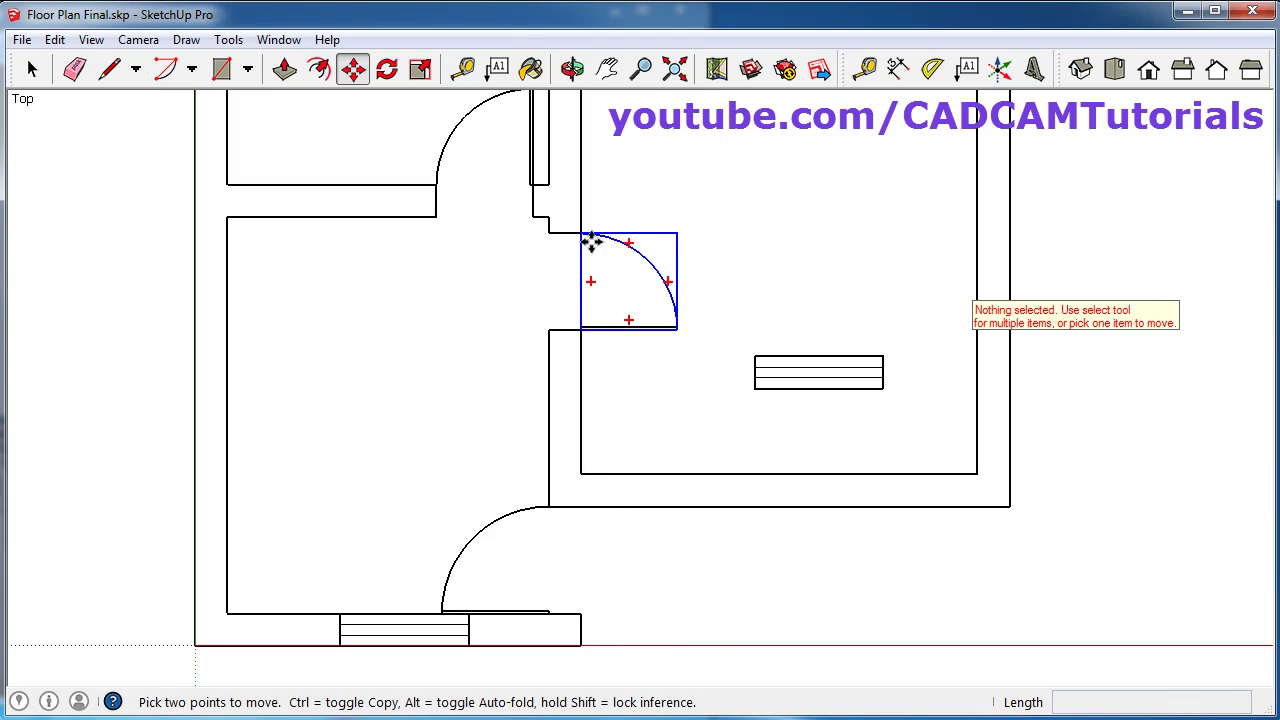
pyautogui.keyDown('shift'); pyautogui.moveTo(611, 197); pyautogui.dragTo(594, 426, button='middle'); pyautogui.keyUp('shift')
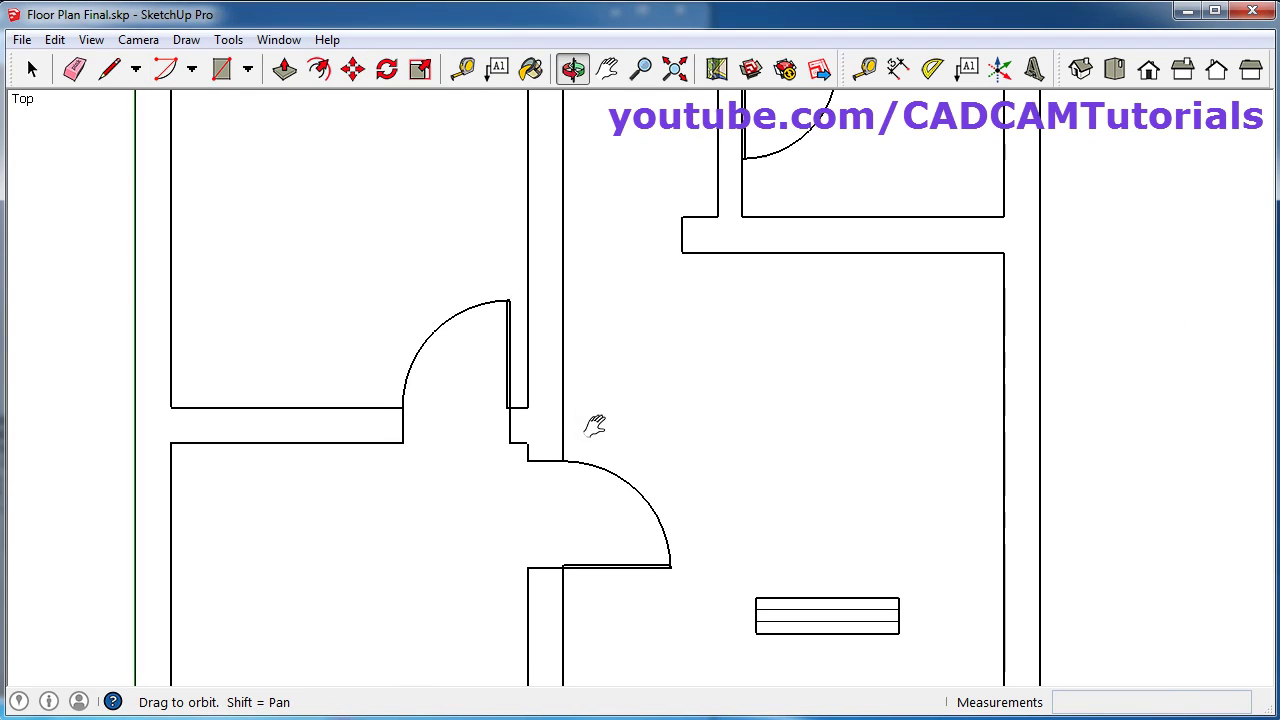
pyautogui.scroll(-4, 600, 414)
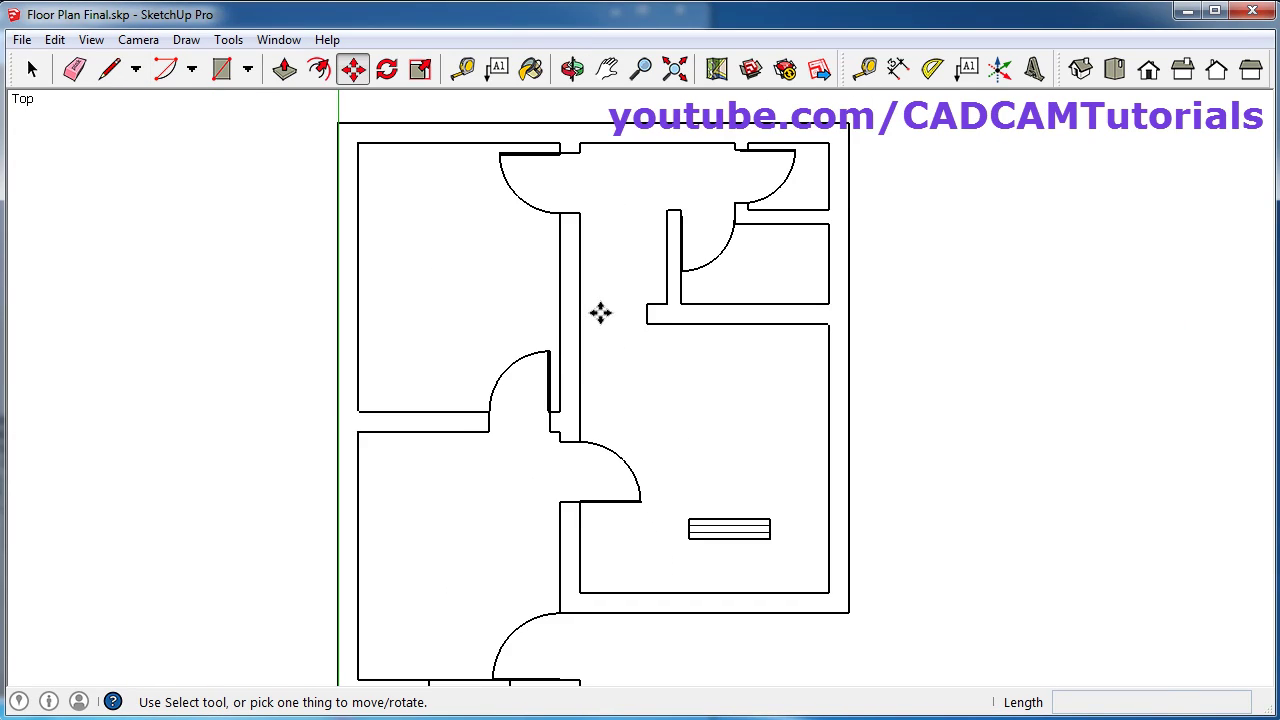
pyautogui.keyDown('shift'); pyautogui.moveTo(600, 313); pyautogui.dragTo(572, 340, button='middle'); pyautogui.keyUp('shift')
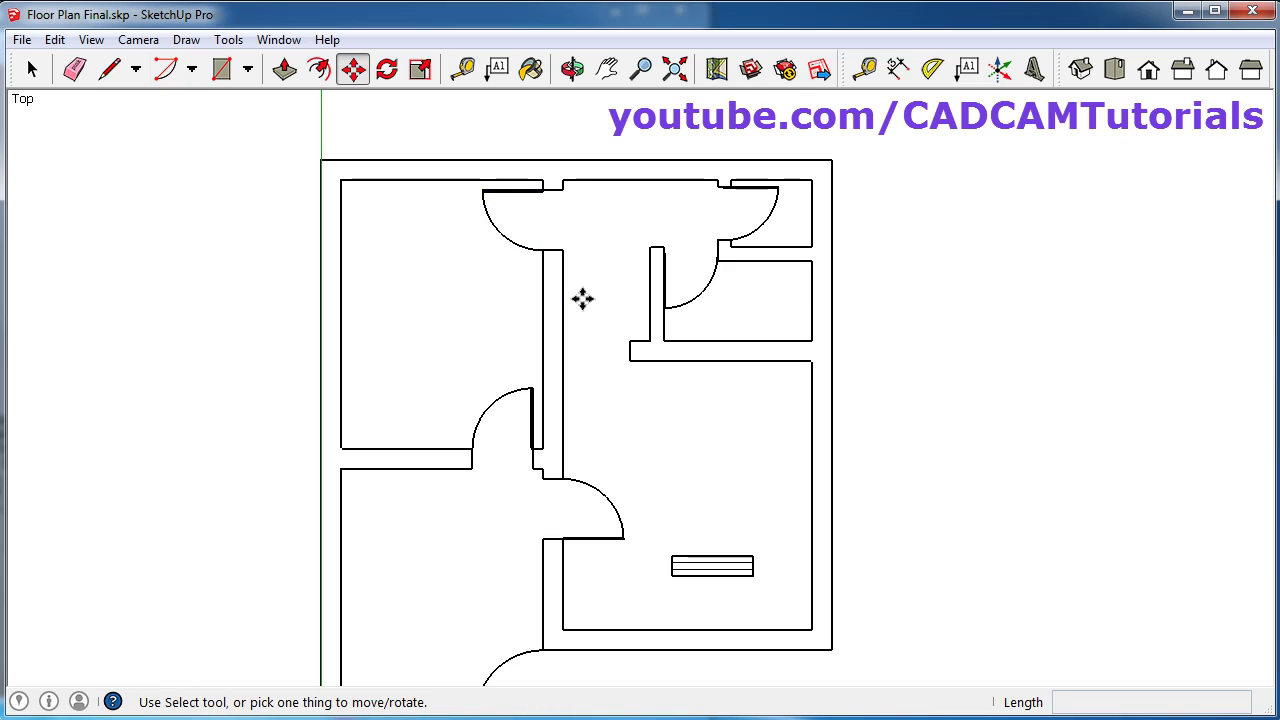
pyautogui.click(710, 570)
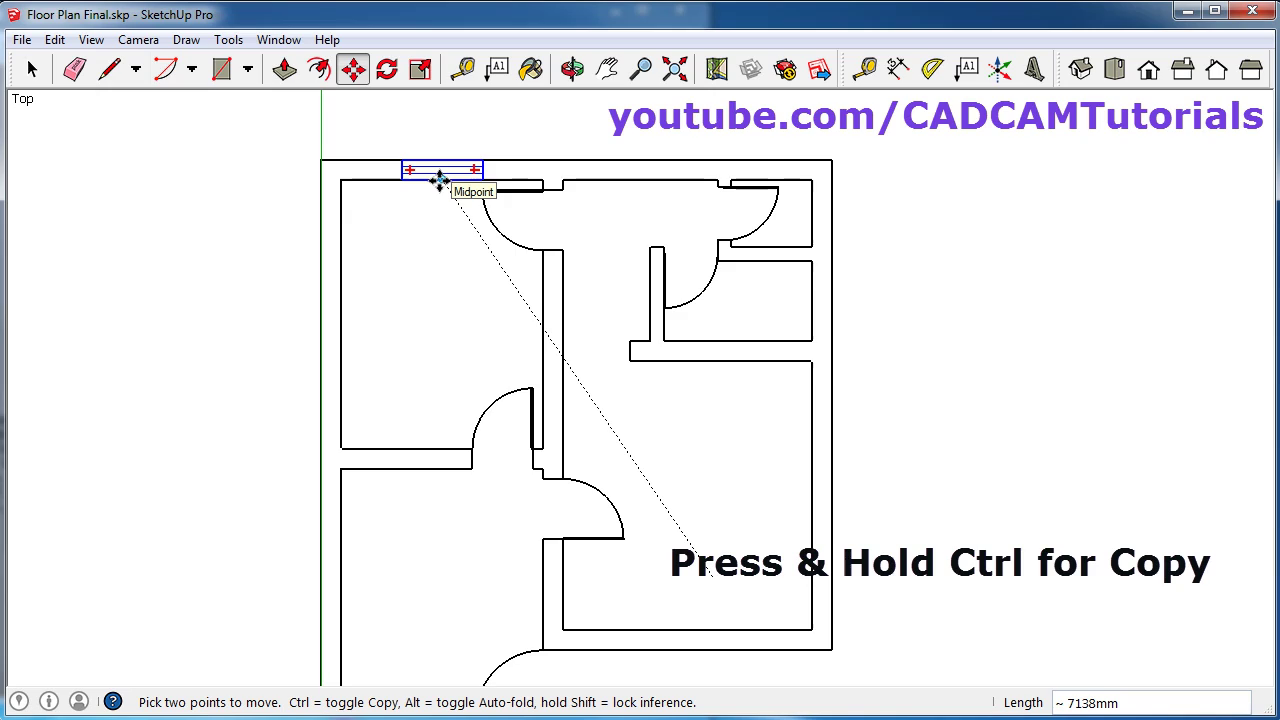
pyautogui.press('ctrl')
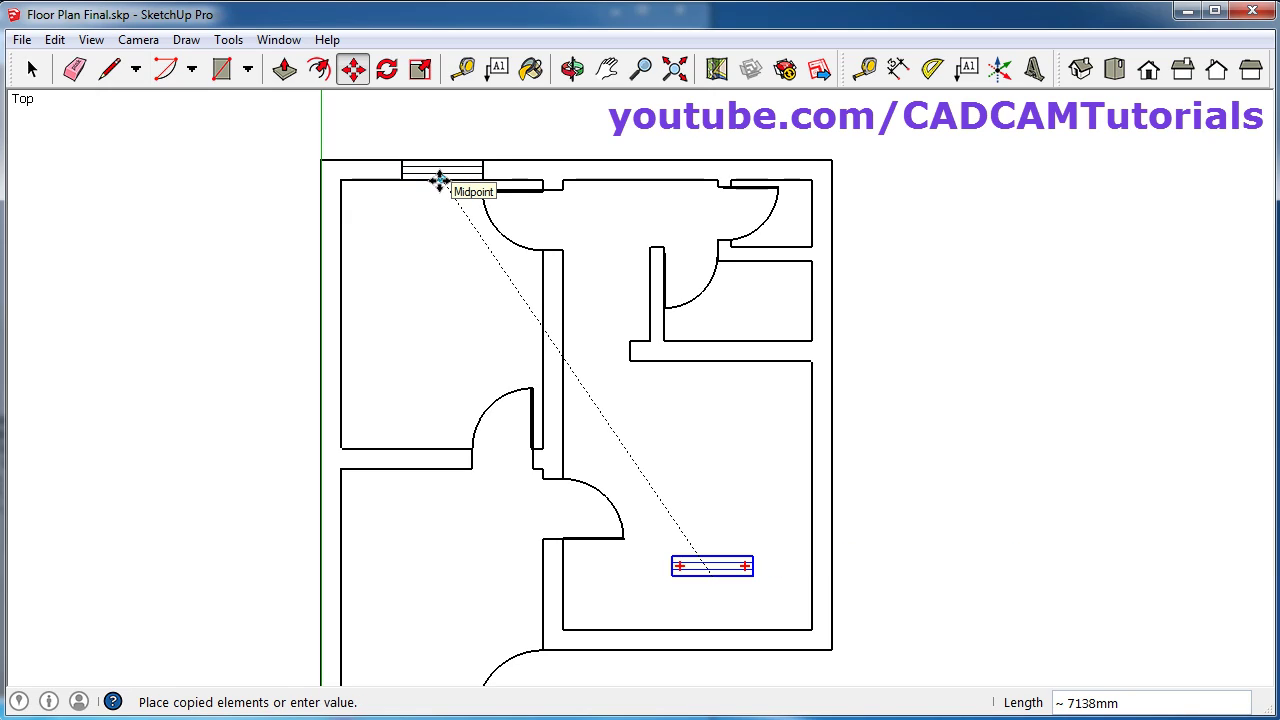
pyautogui.click(439, 180)
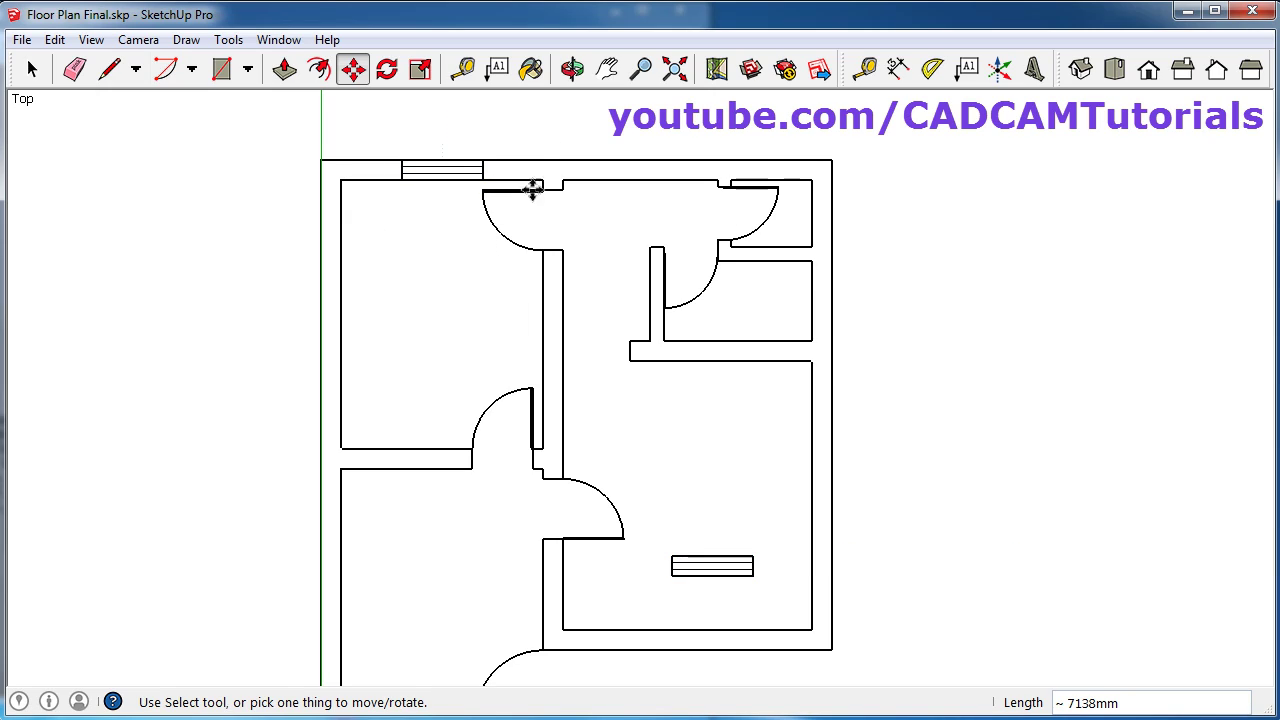
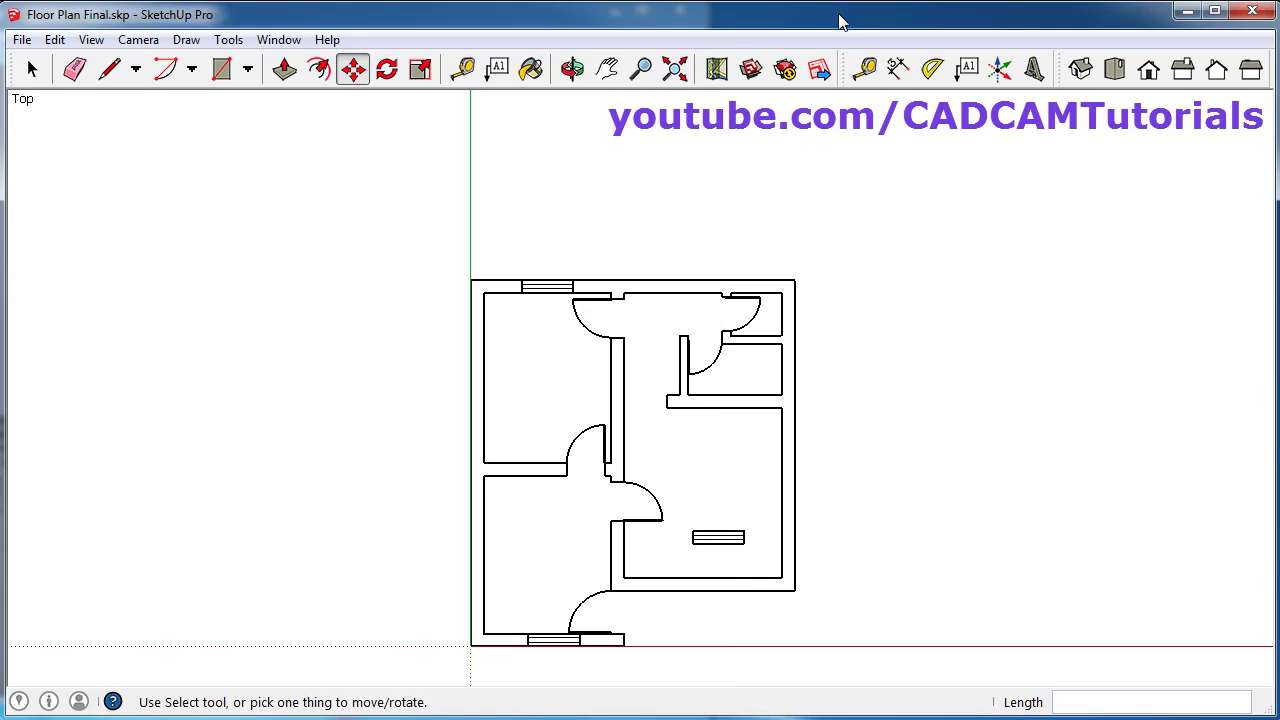
# - Rotate the loose window group in the kitchen by -90 degrees about its centre so it stands vertically
pyautogui.scroll(4, 735, 565)
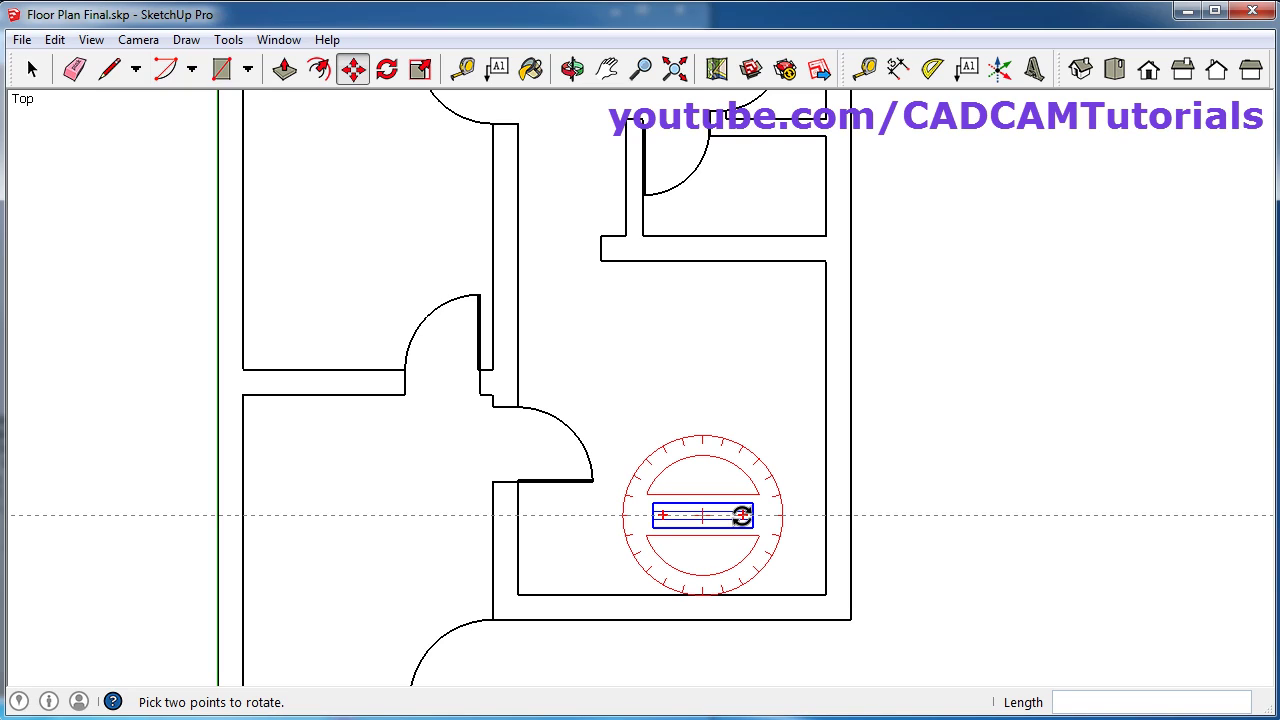
pyautogui.click(742, 515)
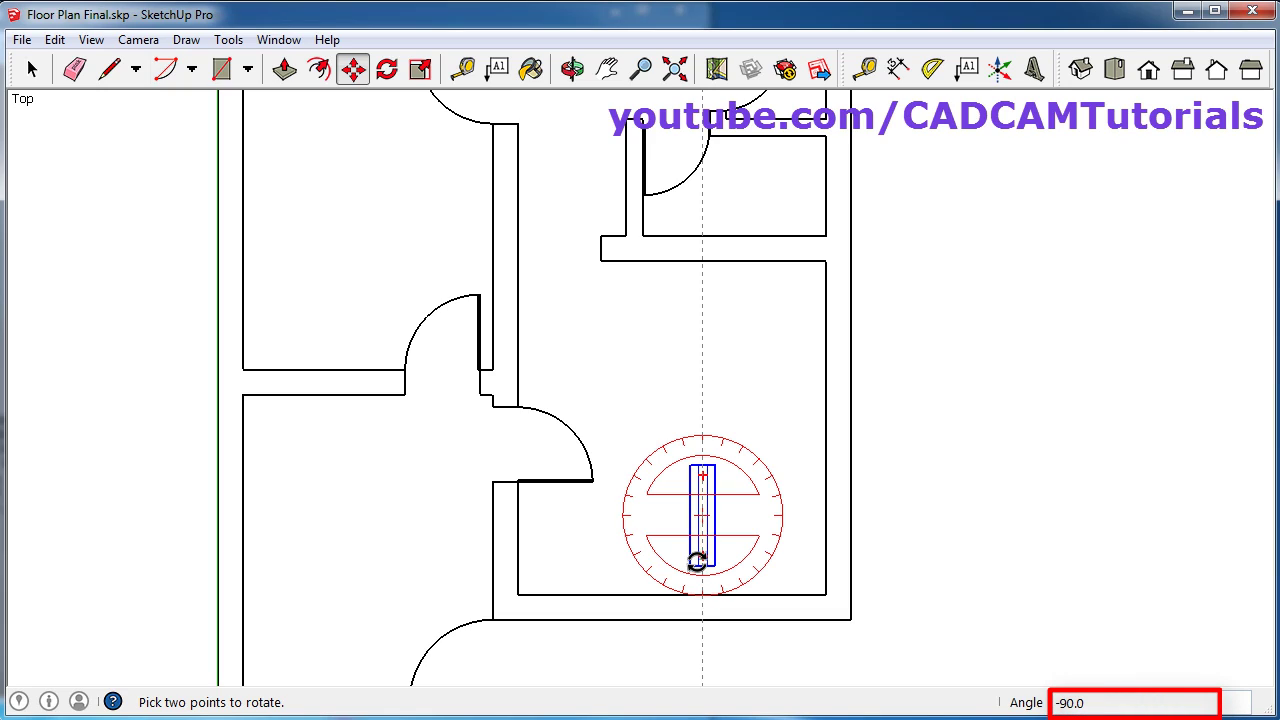
pyautogui.click(697, 562)
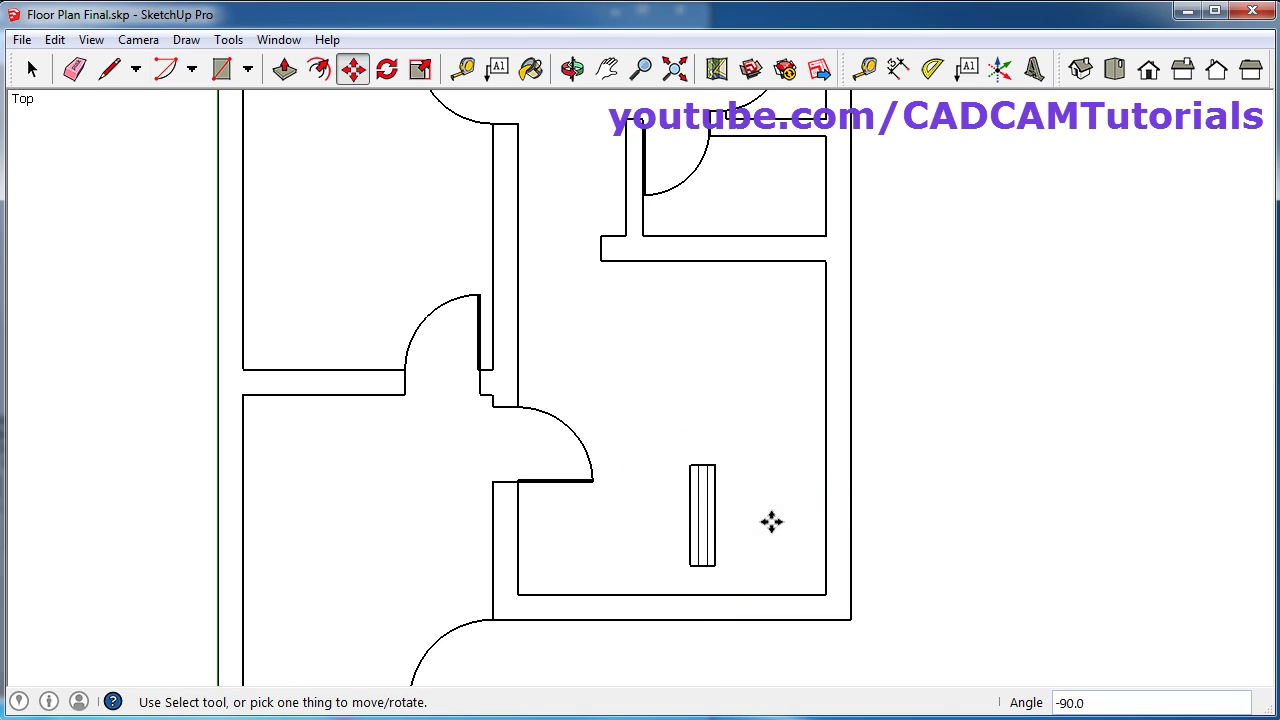
# - Copy the rotated window by its right edge midpoint to the inner edge midpoint of the living room's left wall
pyautogui.scroll(-3, 403, 474)
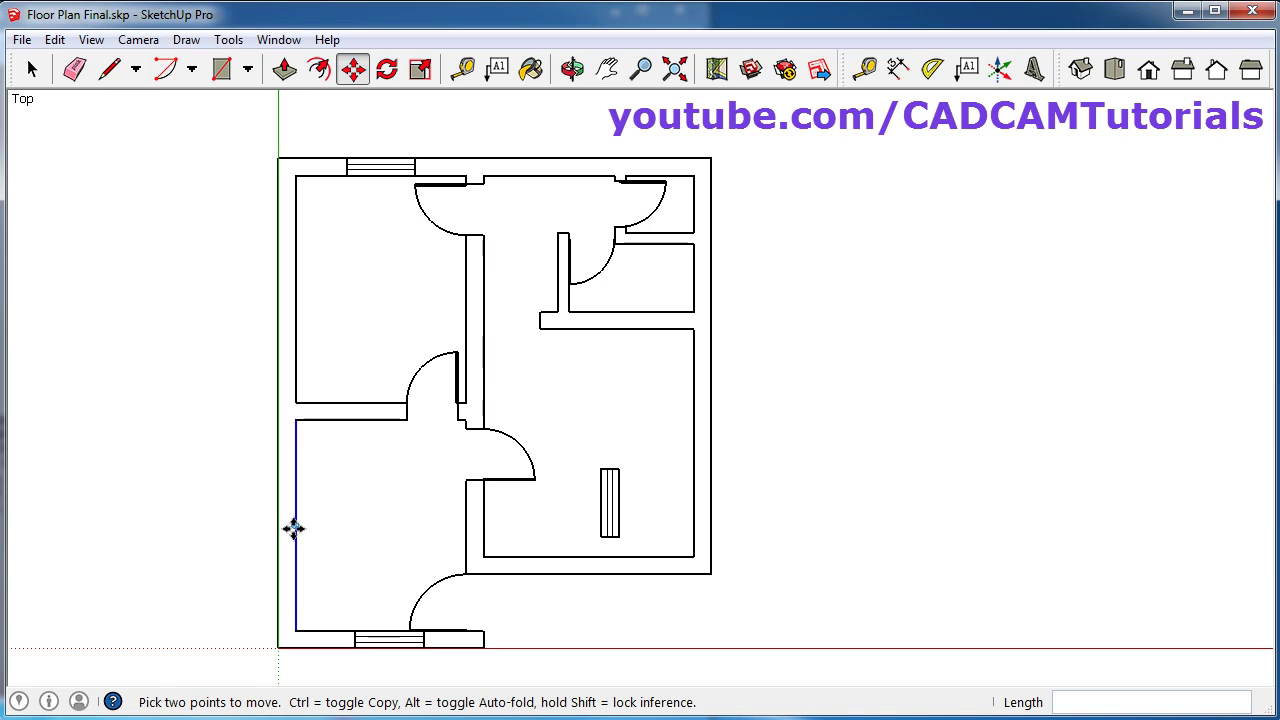
pyautogui.click(617, 502)
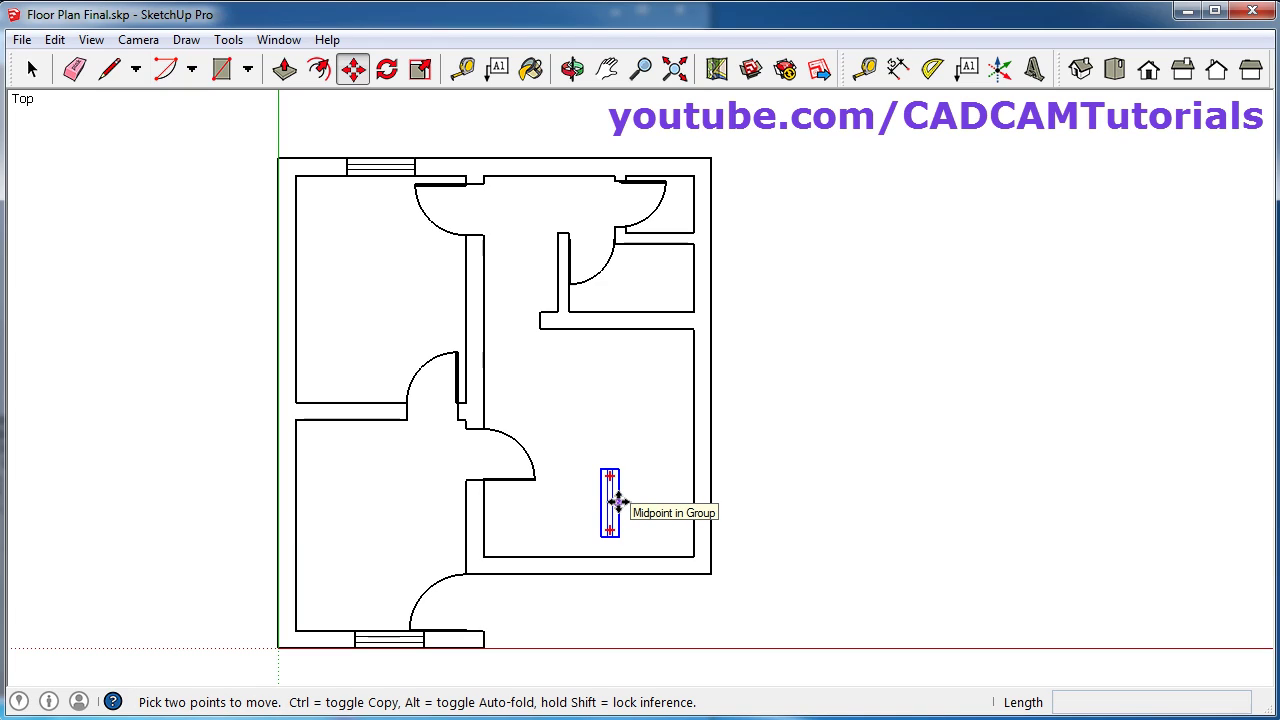
pyautogui.press('ctrl')
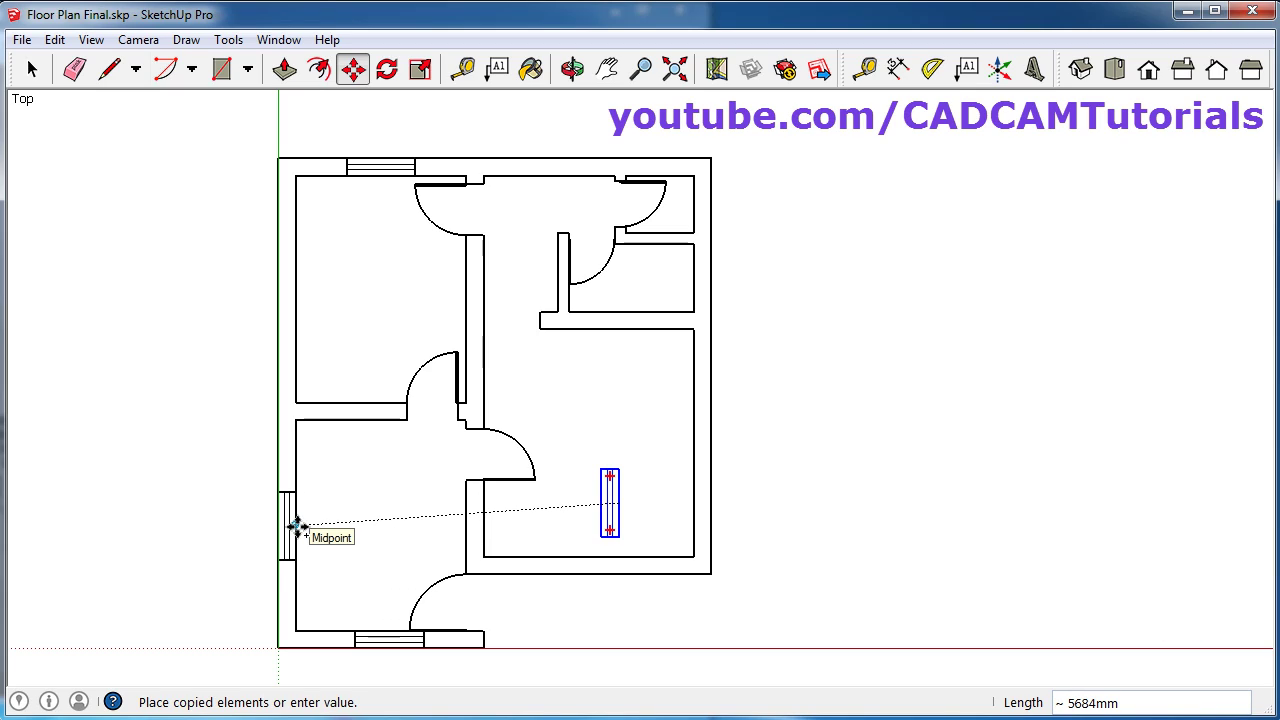
pyautogui.click(295, 525)
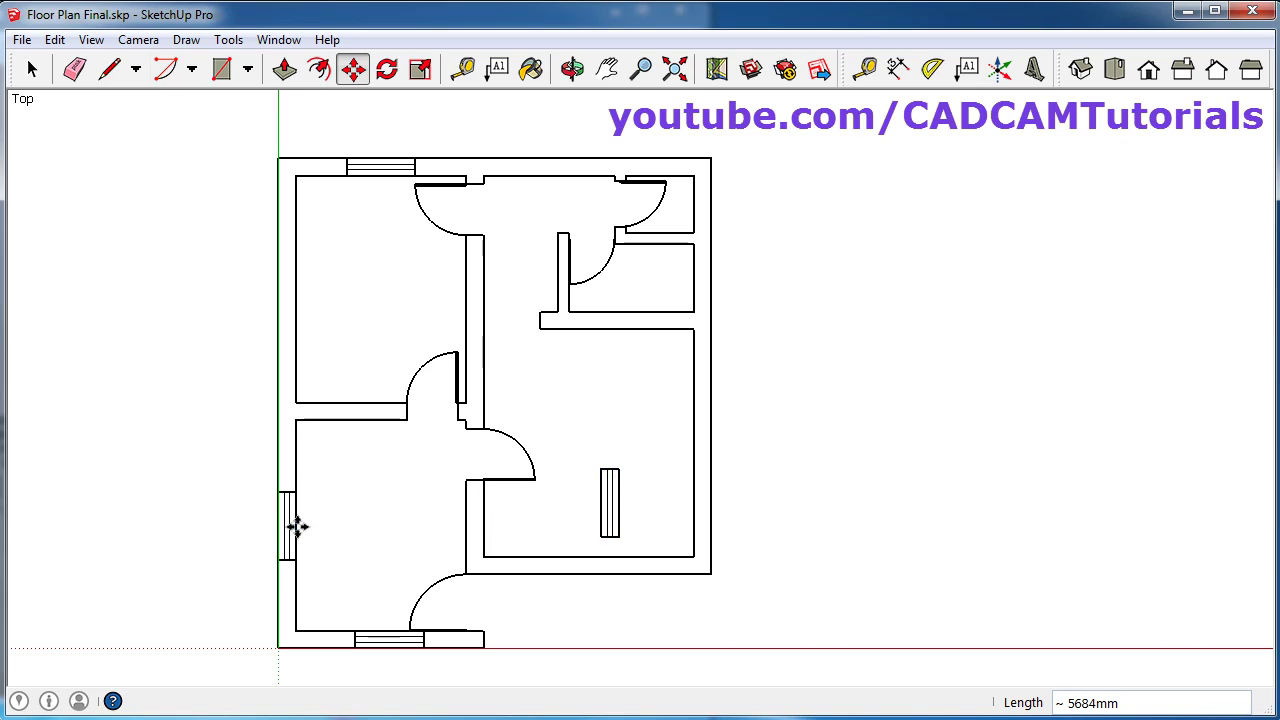
# - Copy the vertical window by its right edge midpoint to the inner edge midpoint of the bedroom's left wall
pyautogui.click(617, 505)
pyautogui.press('ctrl')
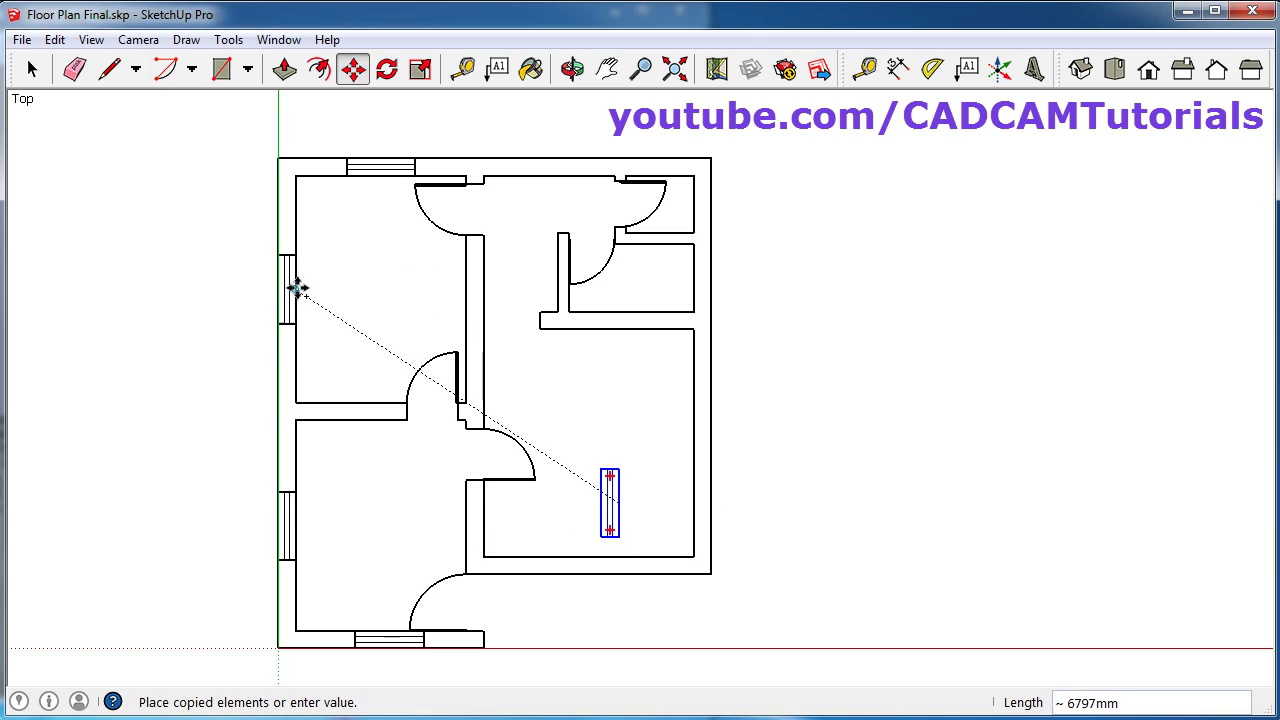
pyautogui.click(293, 289)
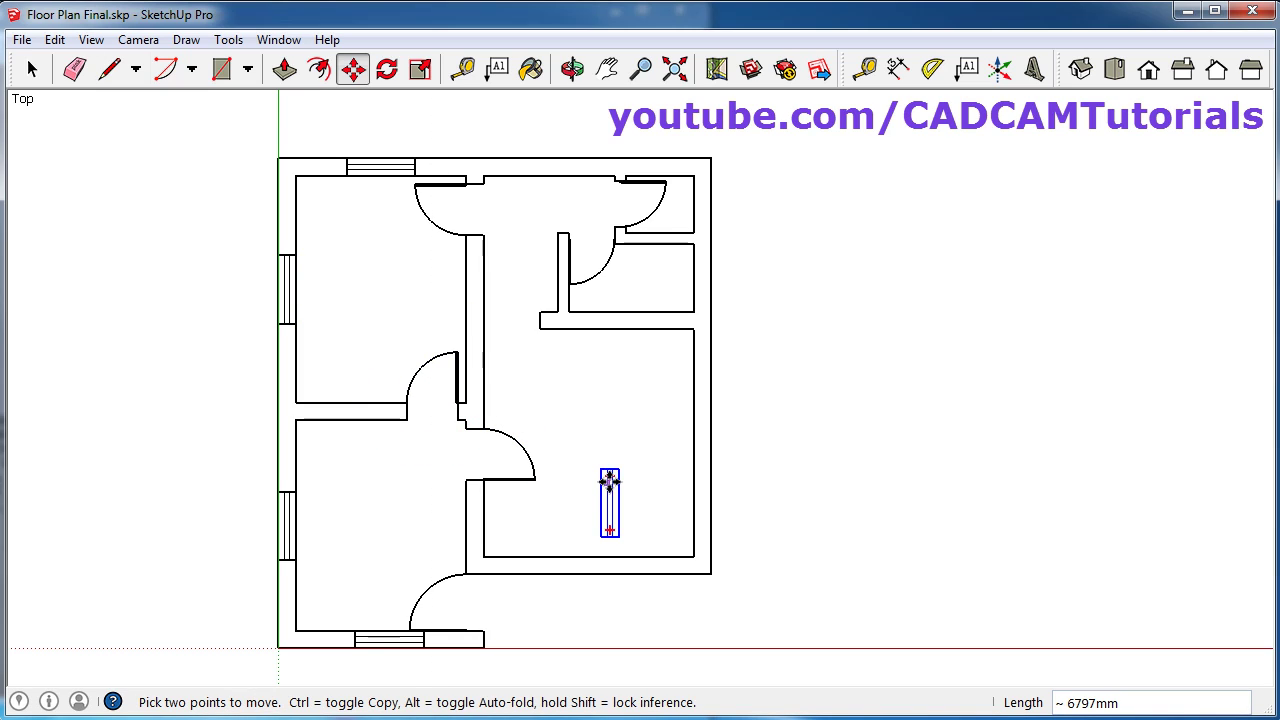
# - Check the reference plan, then move the vertical window by its left edge midpoint to the inner edge midpoint of the kitchen's right wall
pyautogui.scroll(1, 815, 549)
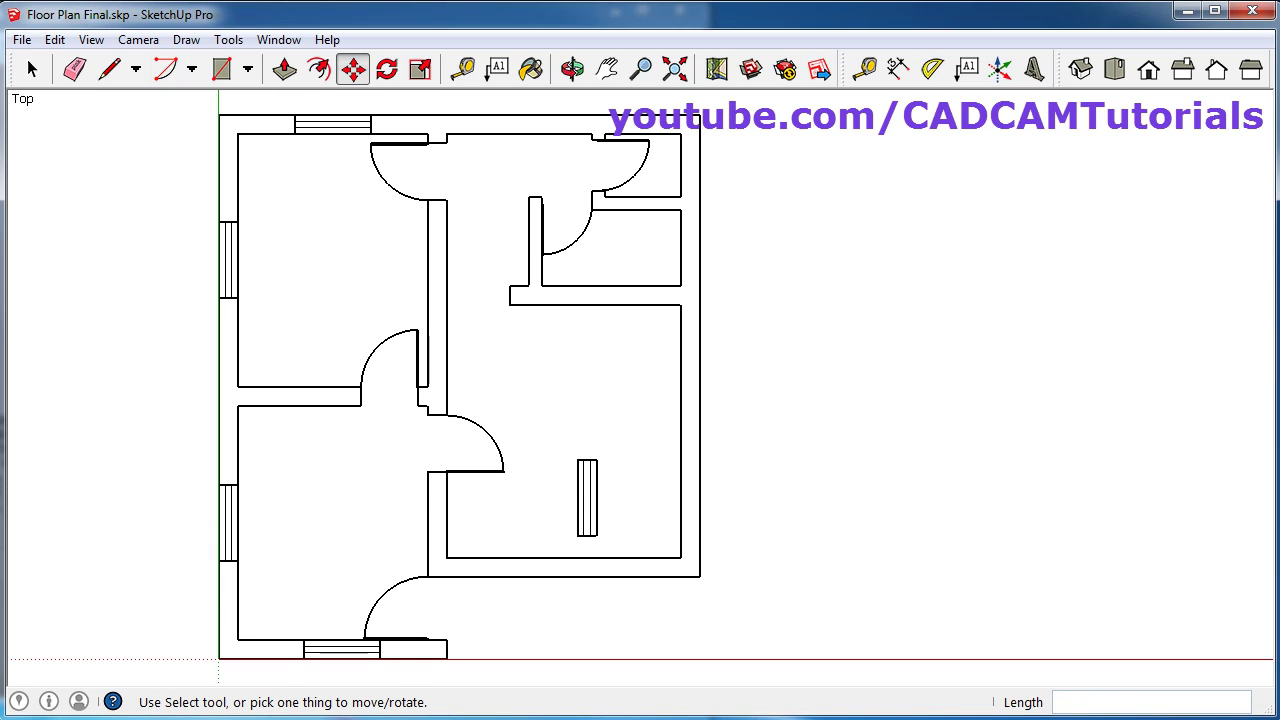
pyautogui.hotkey('alt', 'Tab')
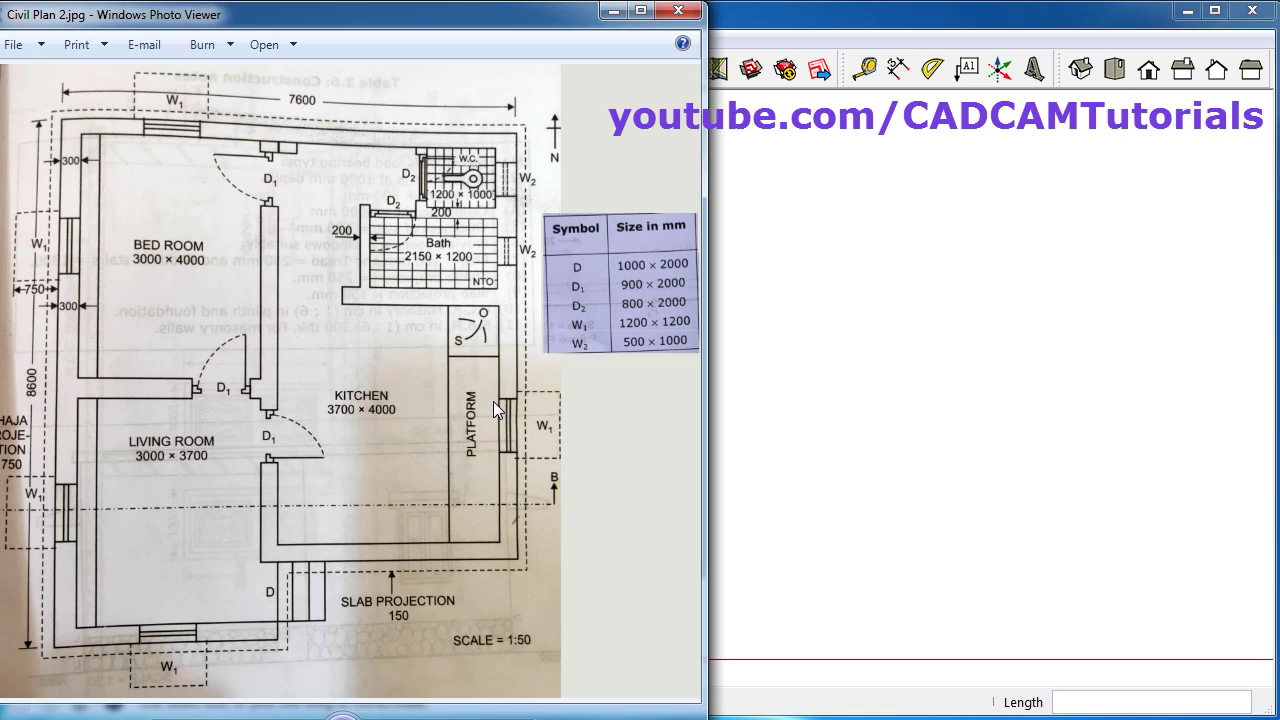
pyautogui.click(806, 14)
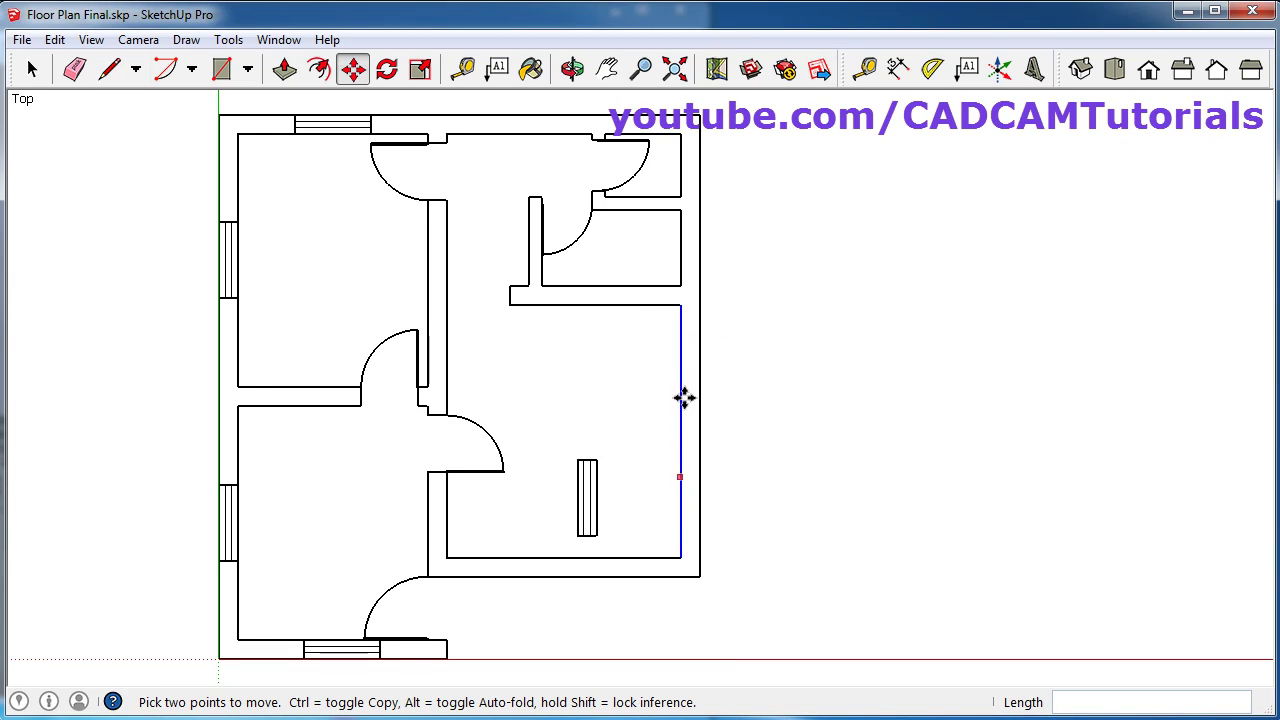
pyautogui.click(576, 499)
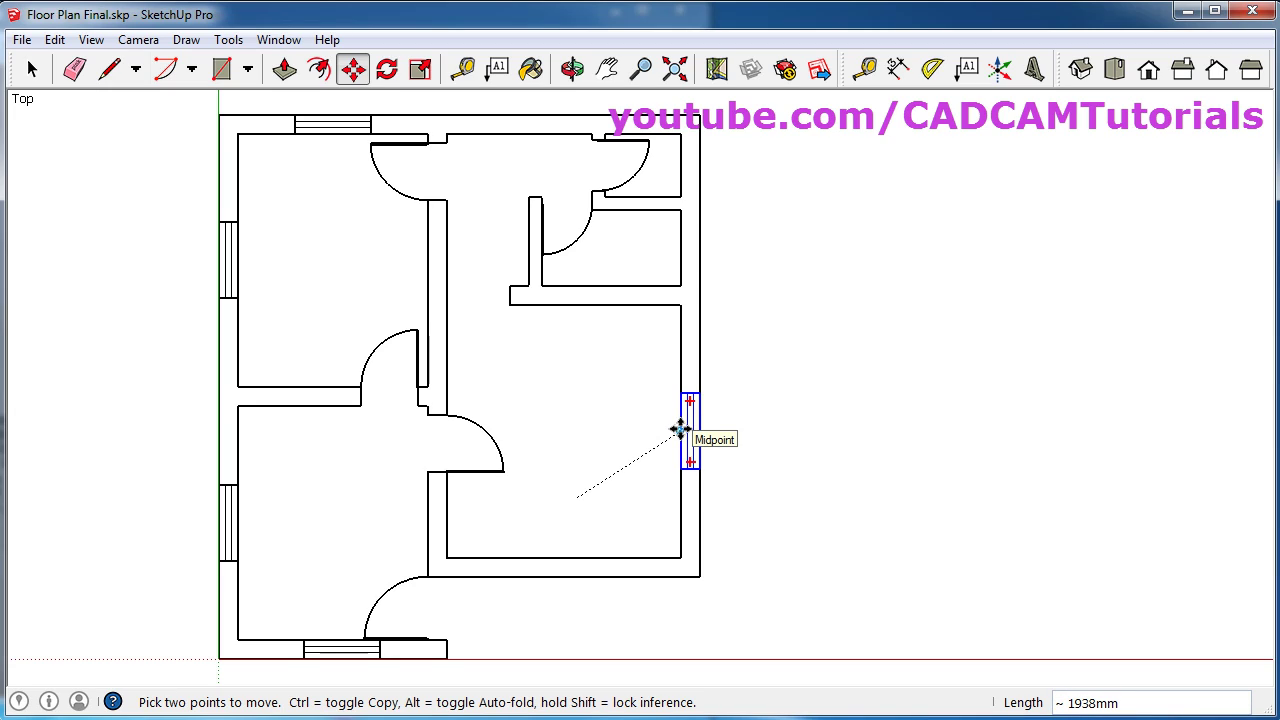
pyautogui.click(679, 430)
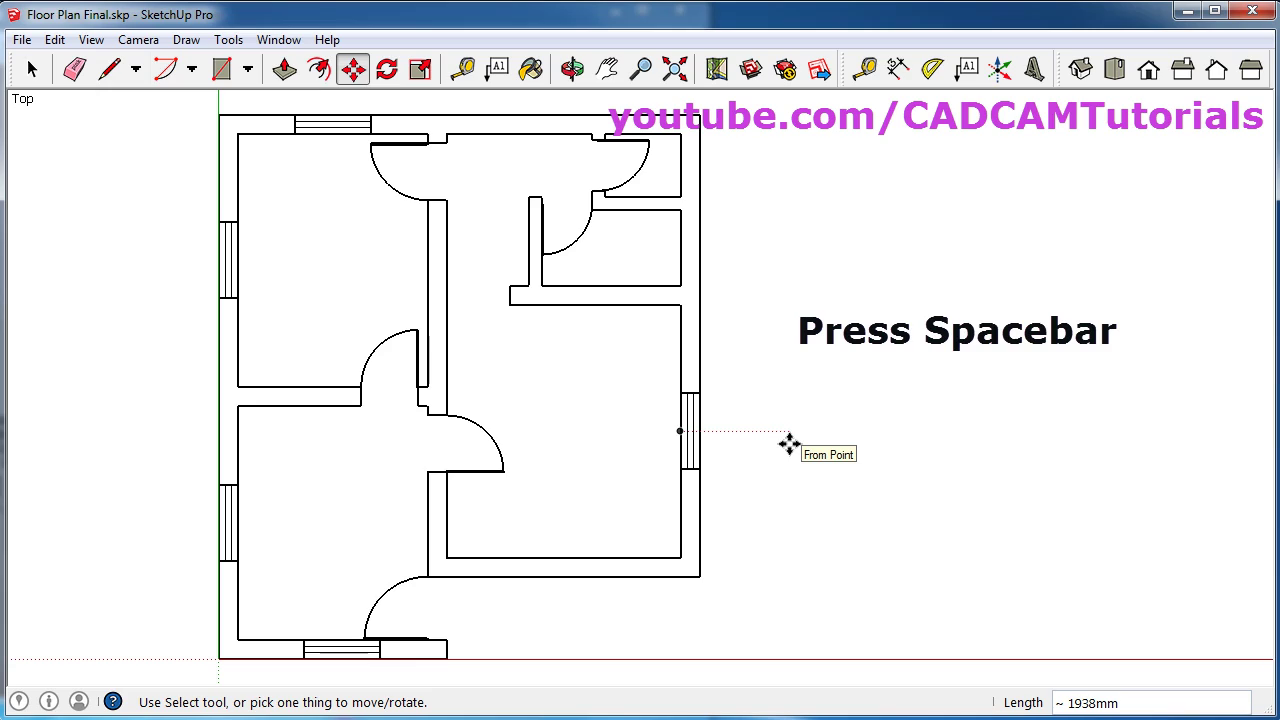
pyautogui.press('space')
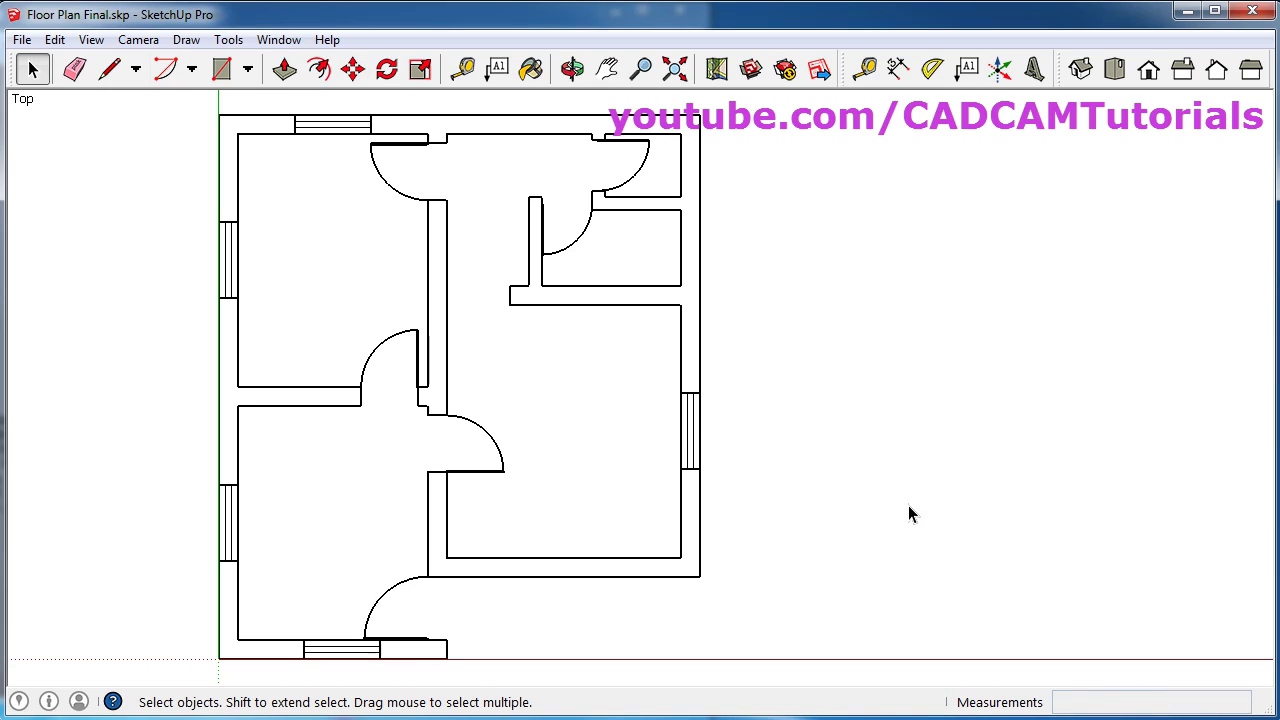
# - Check the W2 window in the reference plan, then draw a 300 x 500 mm rectangle outside the bath's right wall and make it a group
pyautogui.press('f')
pyautogui.press('space')
pyautogui.hotkey('alt', 'Tab')
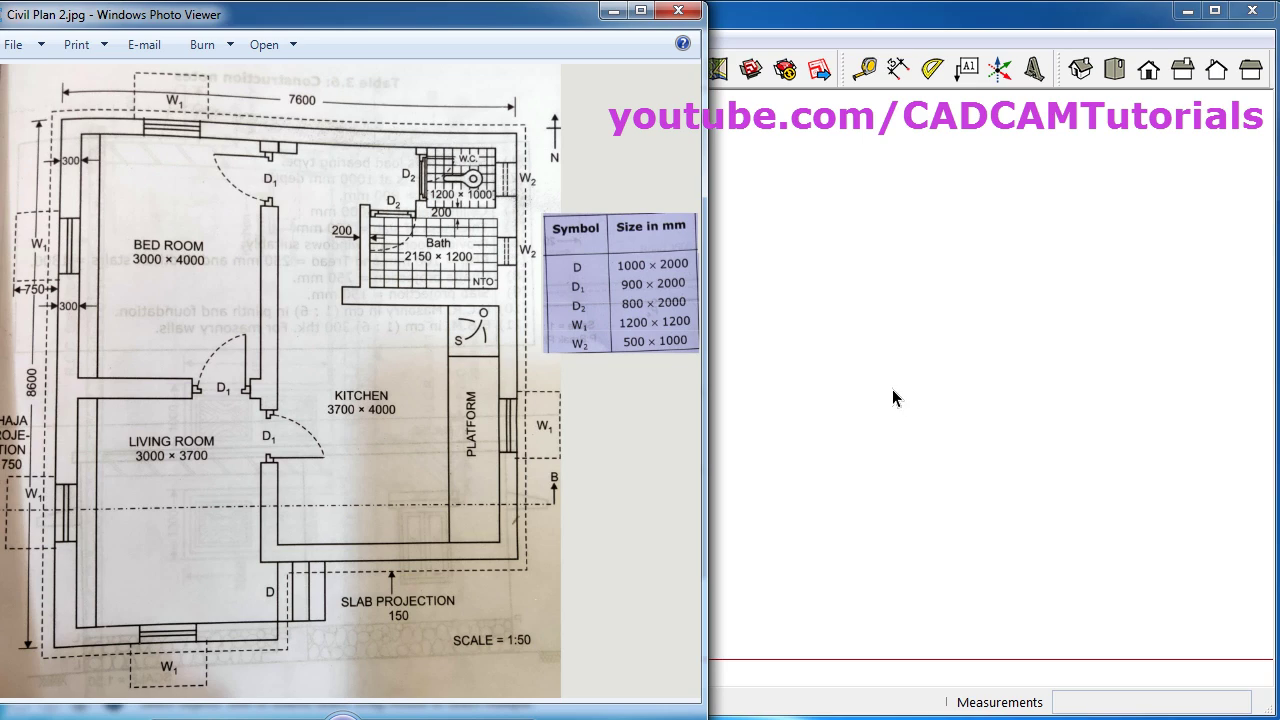
pyautogui.hotkey('alt', 'Tab')
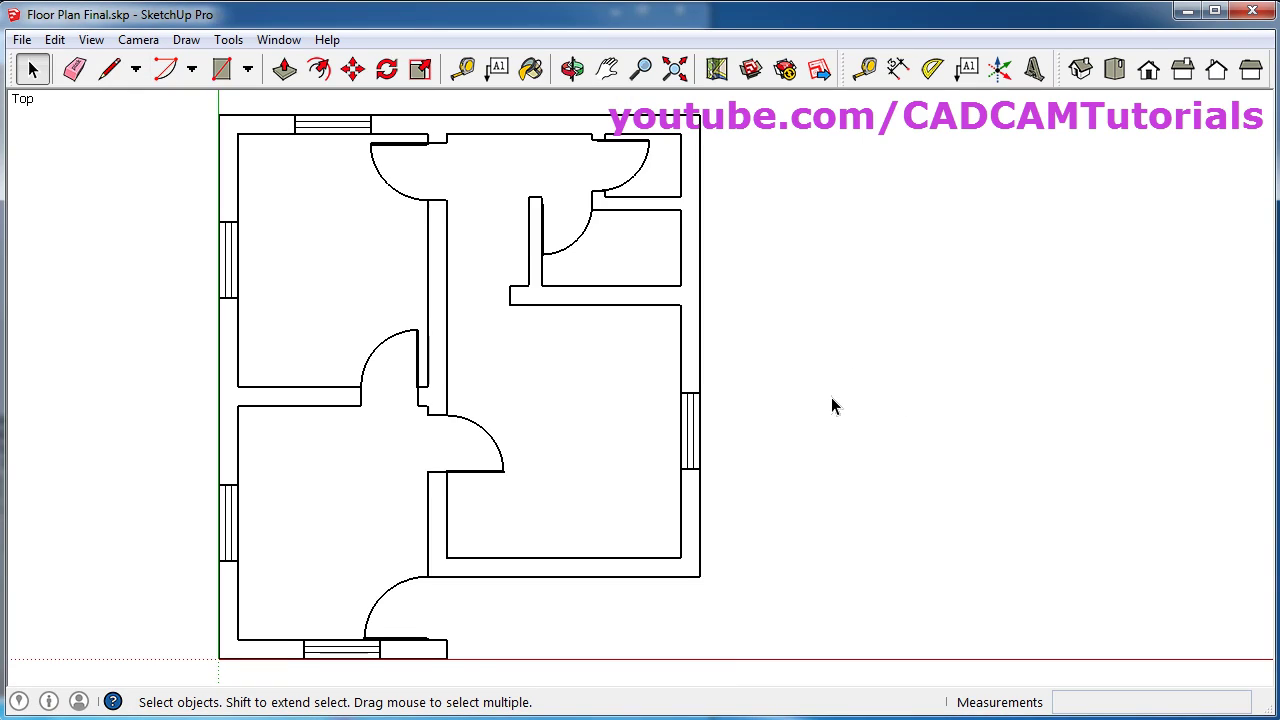
pyautogui.scroll(10, 730, 135)
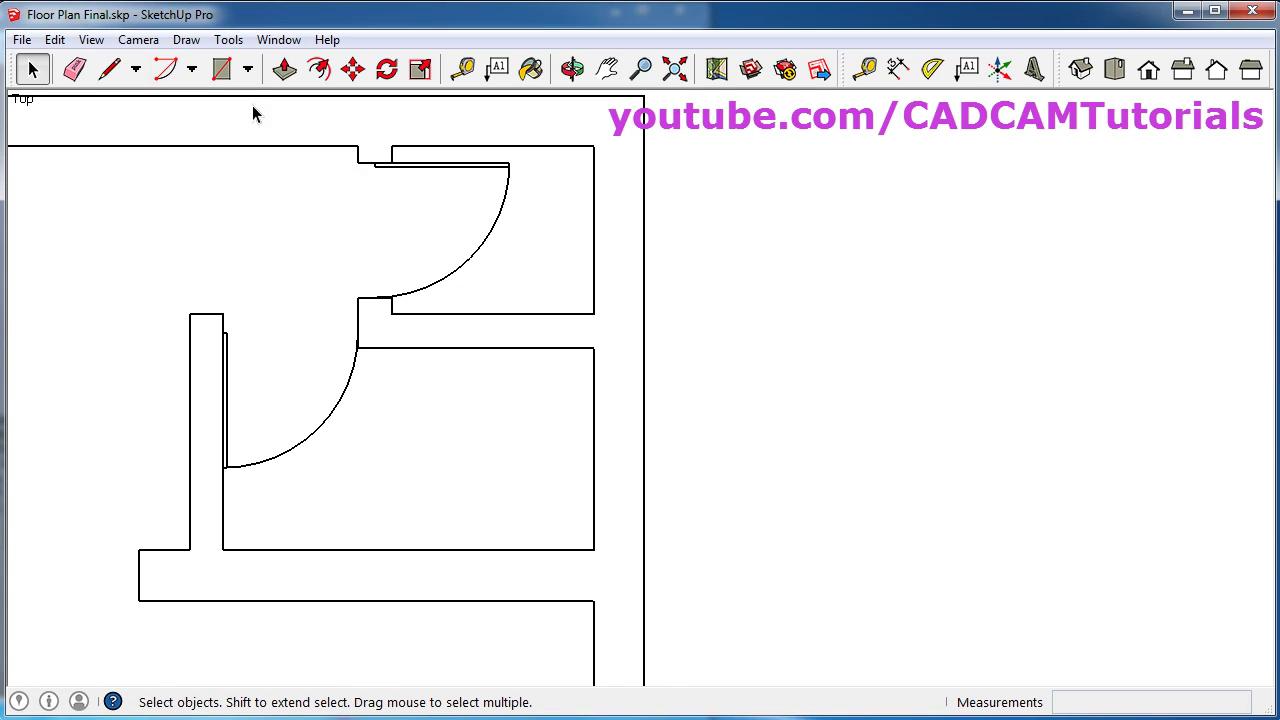
pyautogui.click(221, 72)
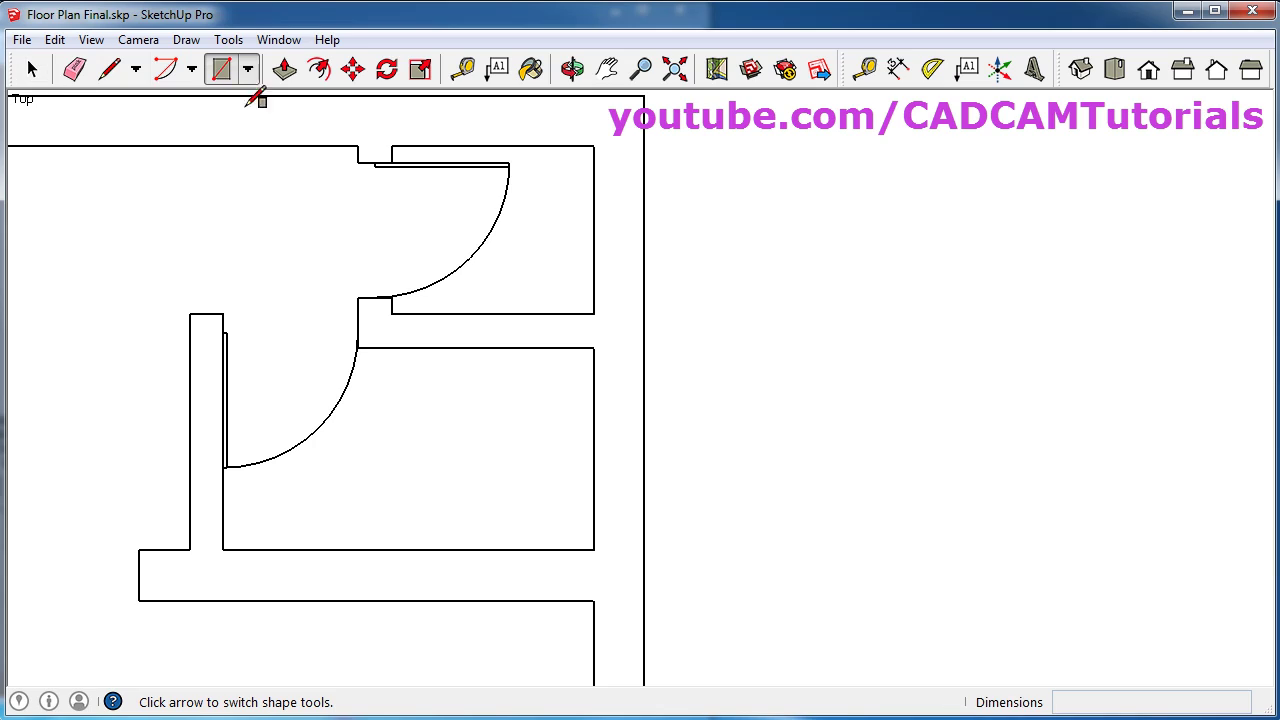
pyautogui.click(747, 507)
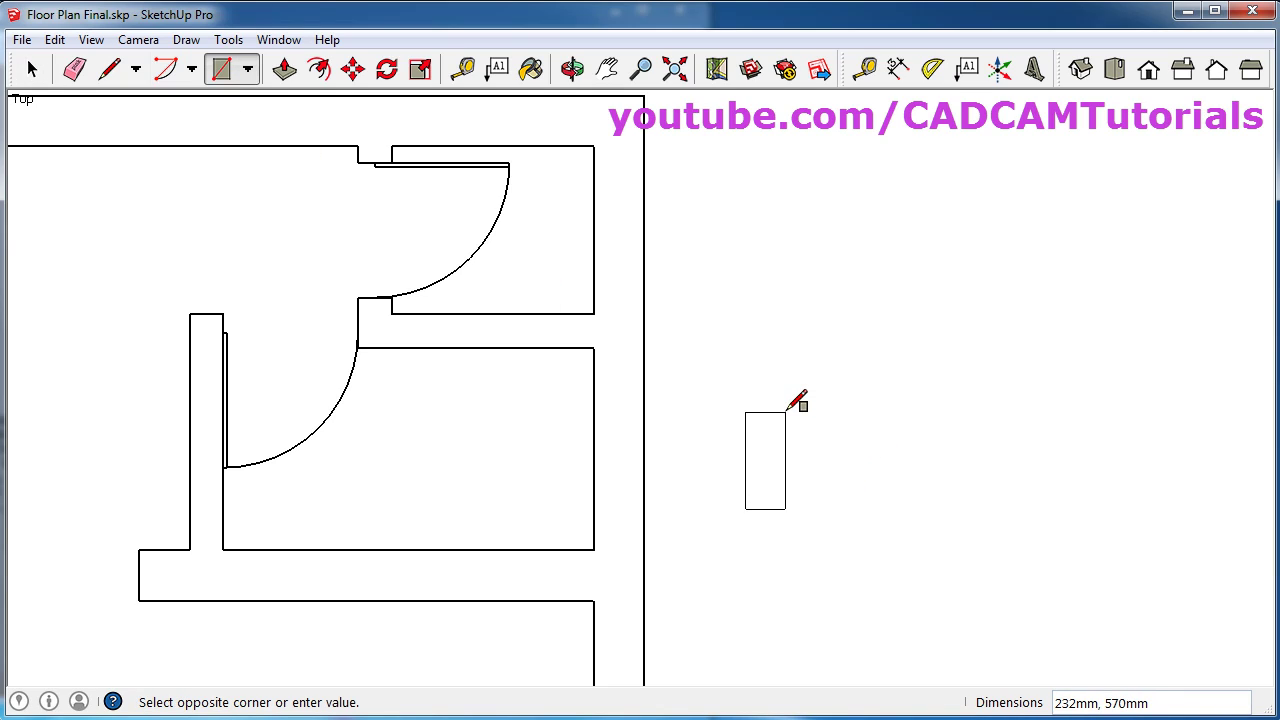
pyautogui.write('300')
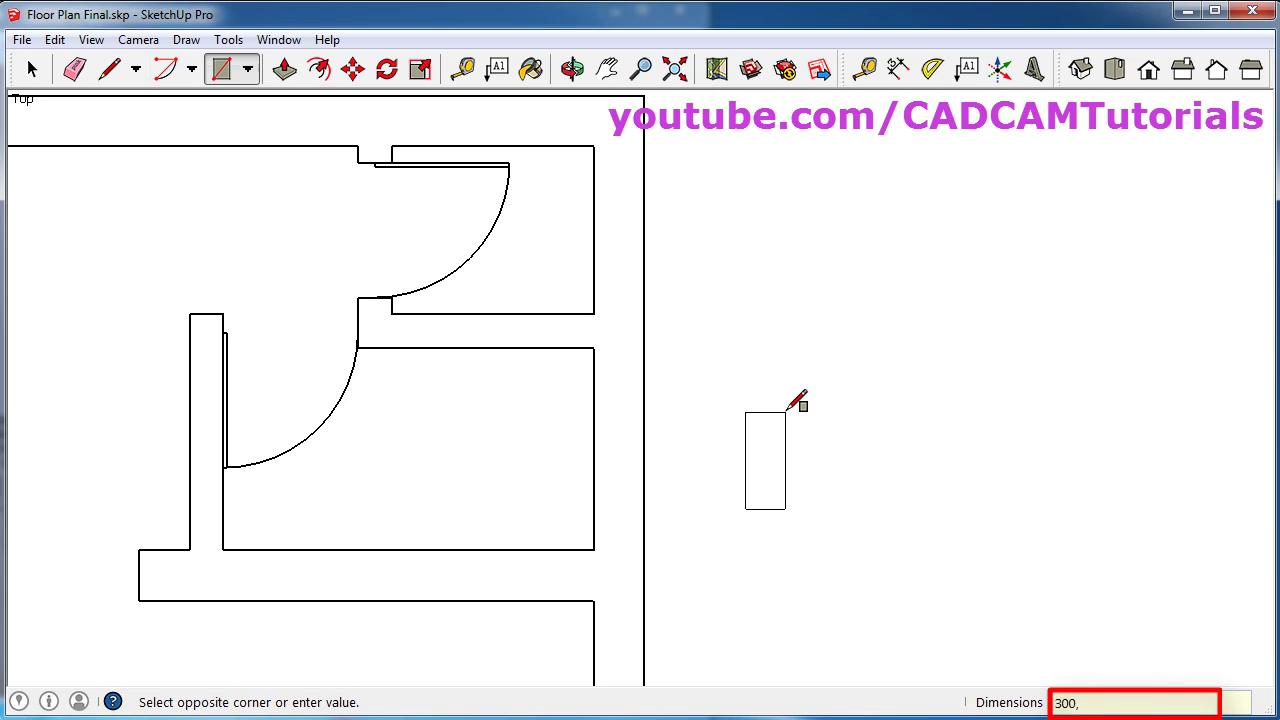
pyautogui.write(',500')
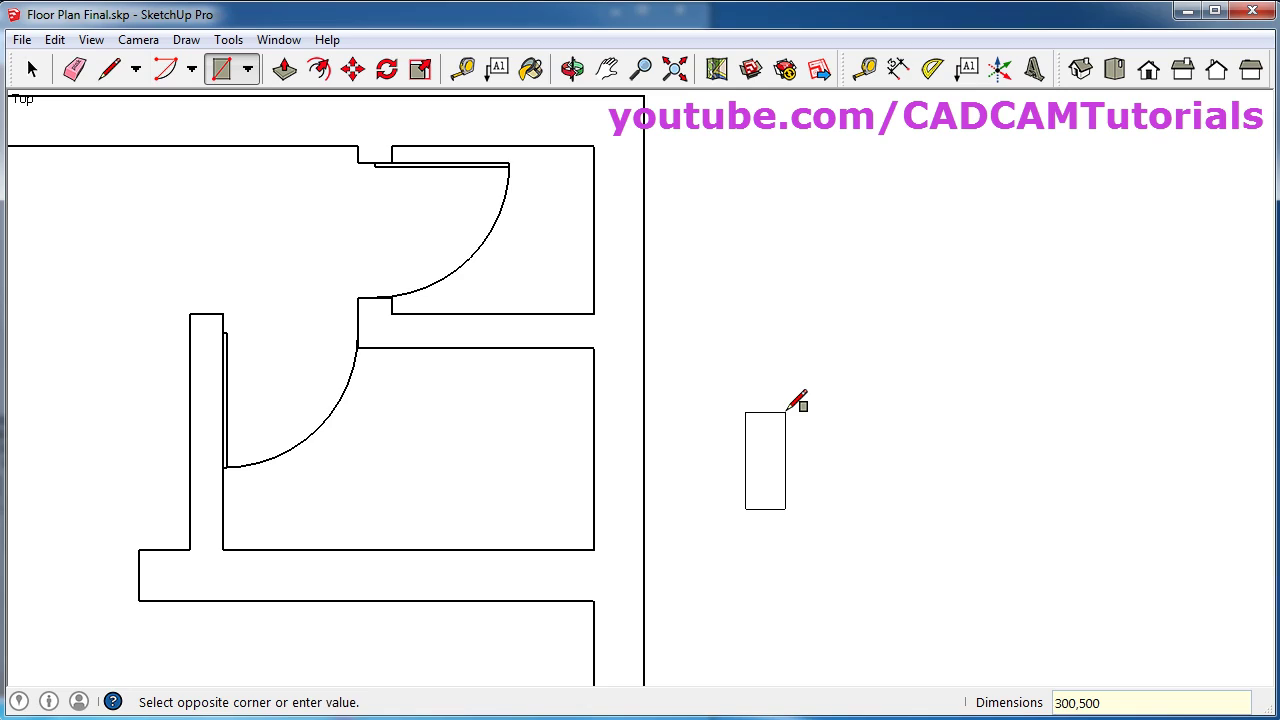
pyautogui.press('Return')
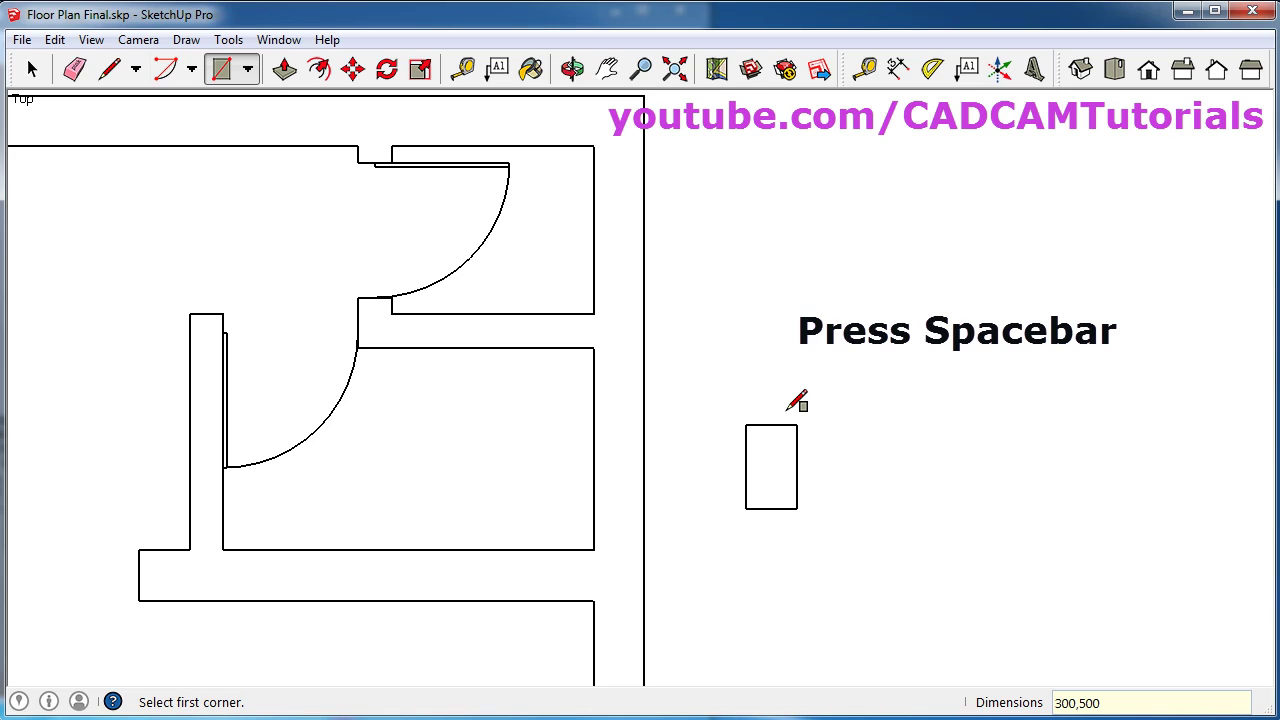
pyautogui.press('space')
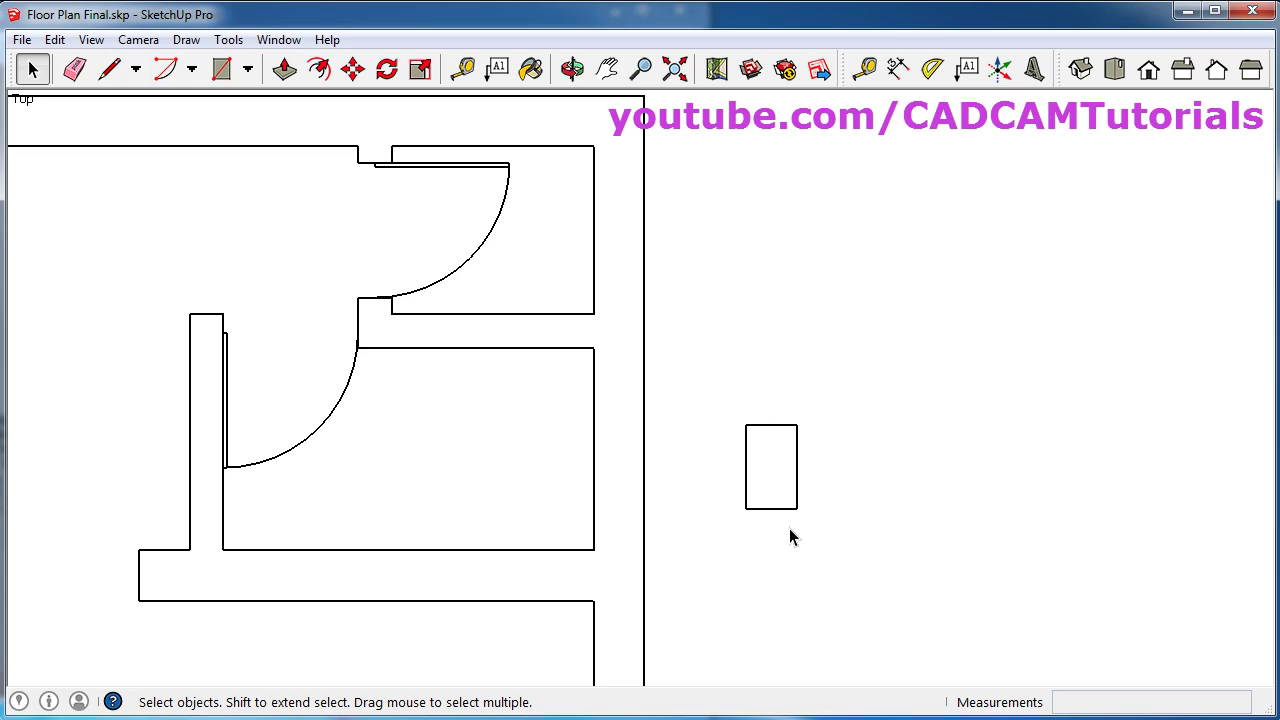
pyautogui.rightClick(771, 474)
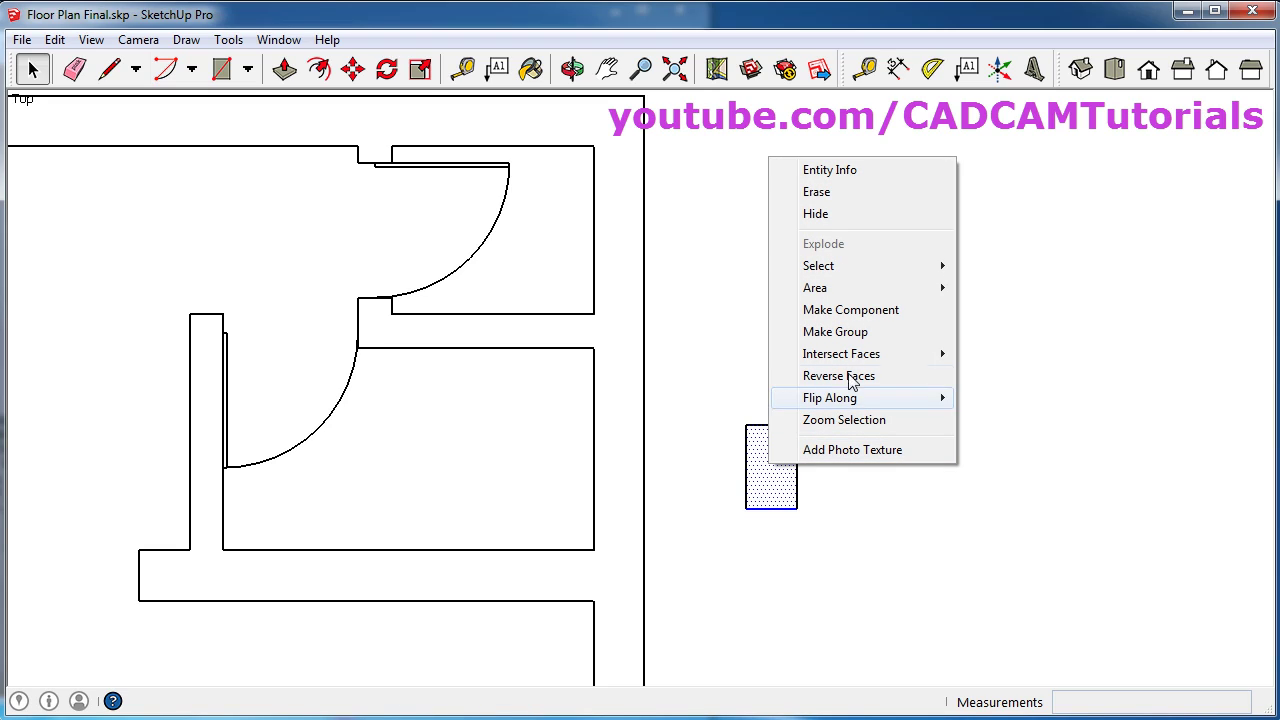
pyautogui.click(836, 332)
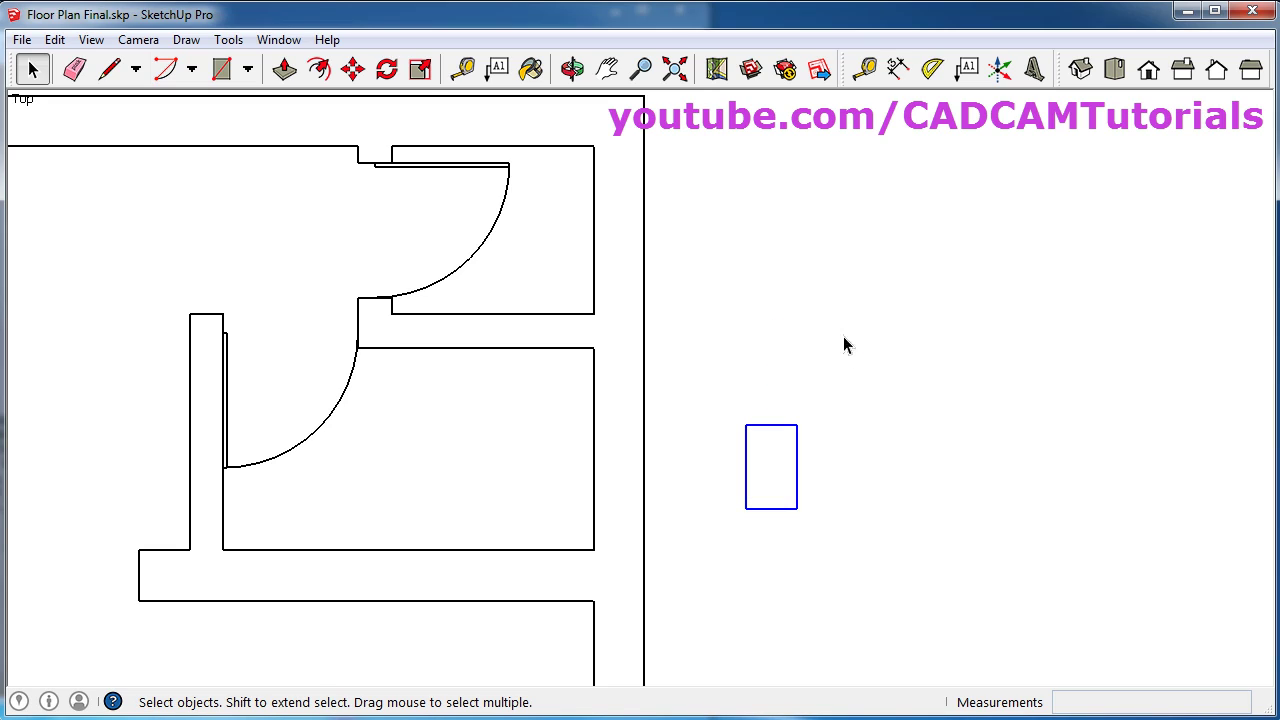
# - Open the new rectangle group for editing and divide its upper short edge
pyautogui.click(777, 482)
pyautogui.doubleClick(775, 510)
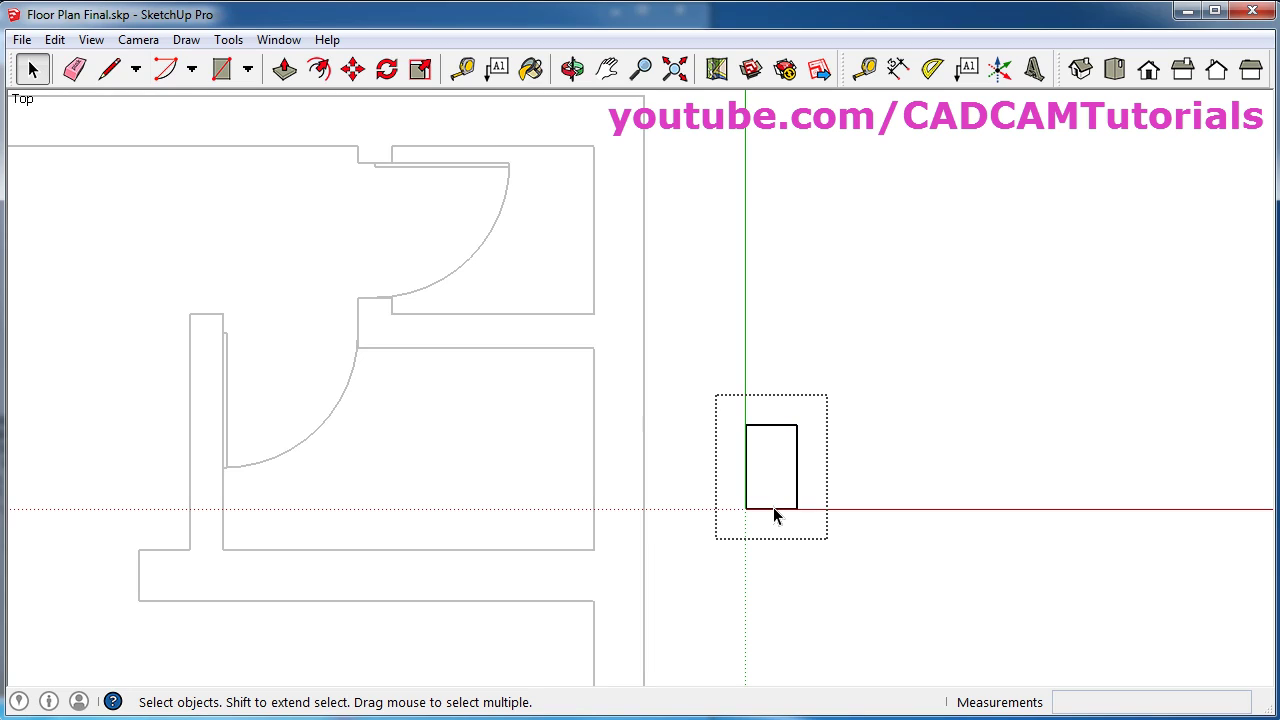
pyautogui.rightClick(771, 435)
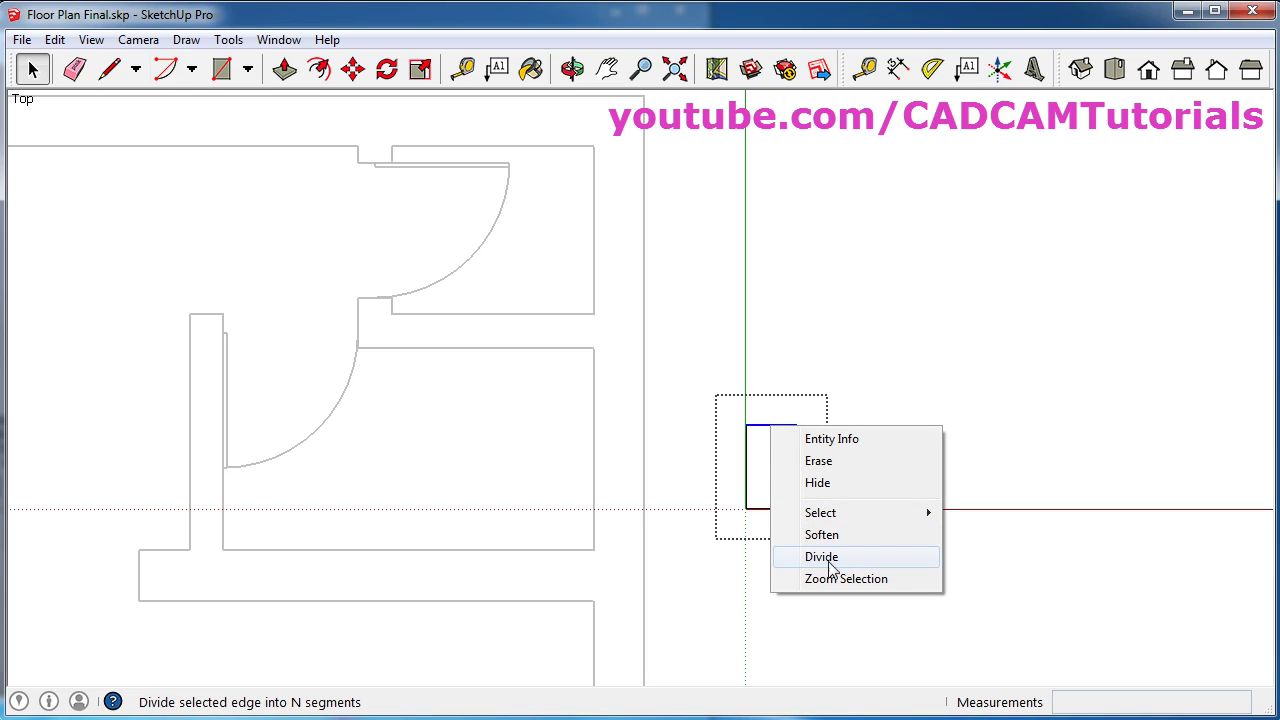